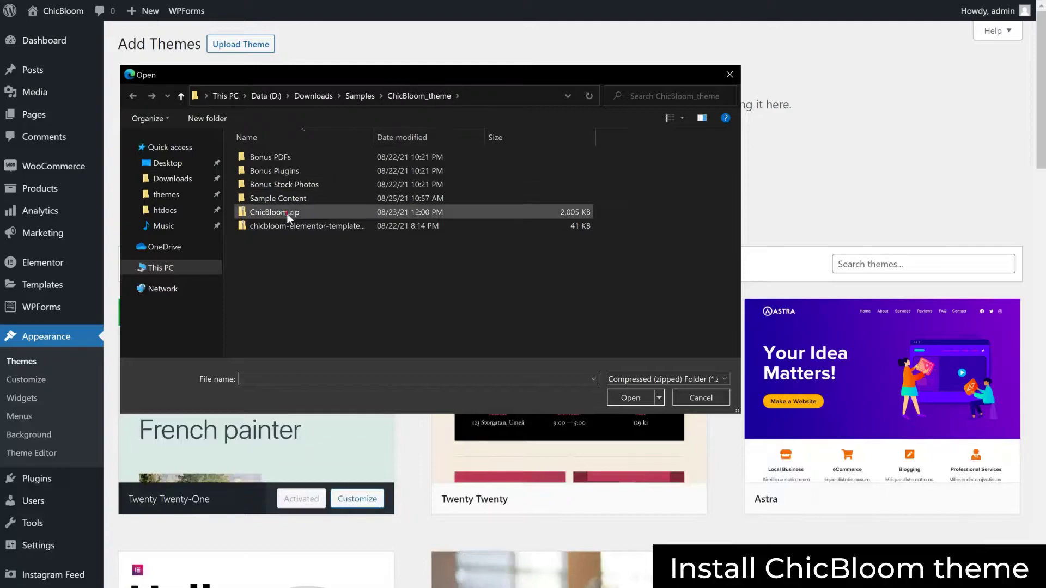
# Upload ChicBloom.zip, install it, and activate ChicBloom as the site's theme
pyautogui.click(630, 397)
pyautogui.click(659, 169)
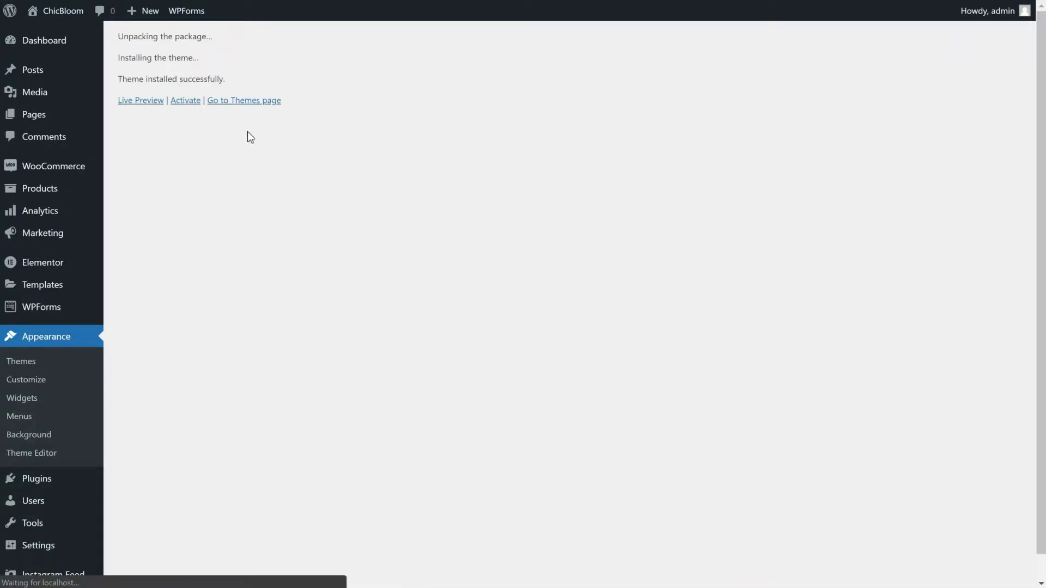
pyautogui.click(189, 106)
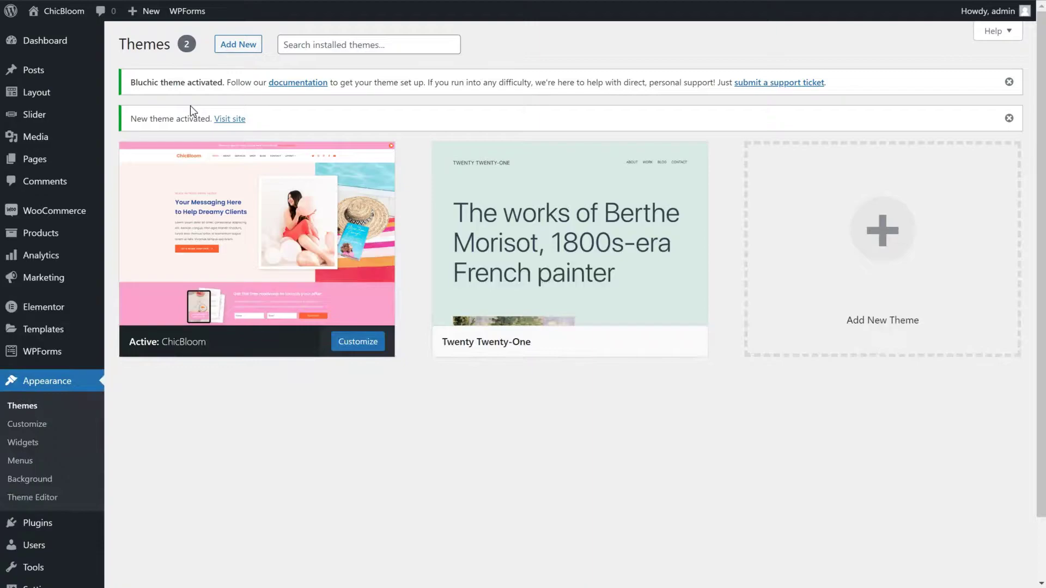
# Upload bluchic-portfolio.zip as a new plugin, install it, and activate Bluchic Portfolio
pyautogui.moveTo(55, 526)
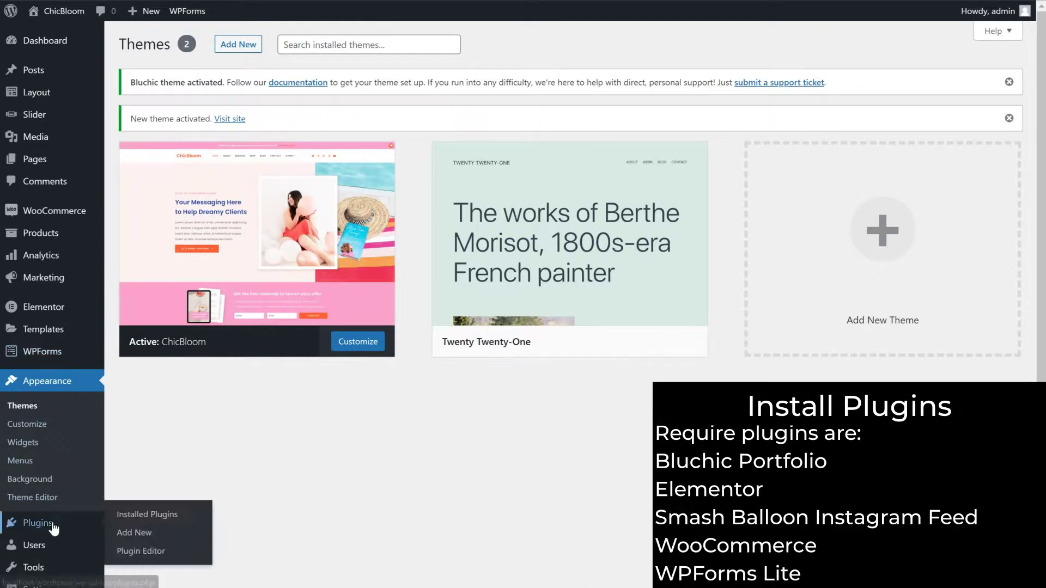
pyautogui.click(175, 522)
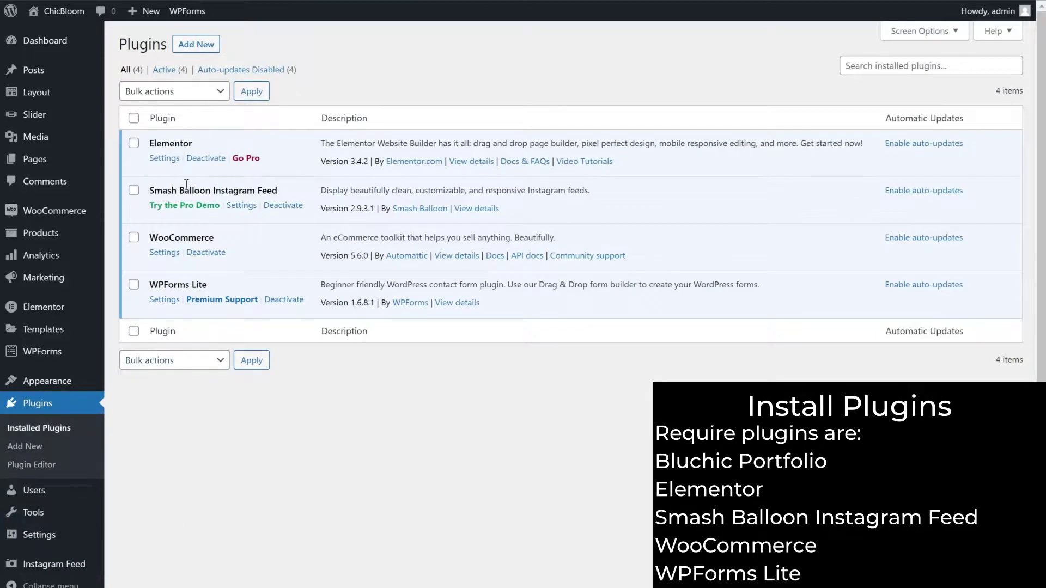
pyautogui.click(208, 52)
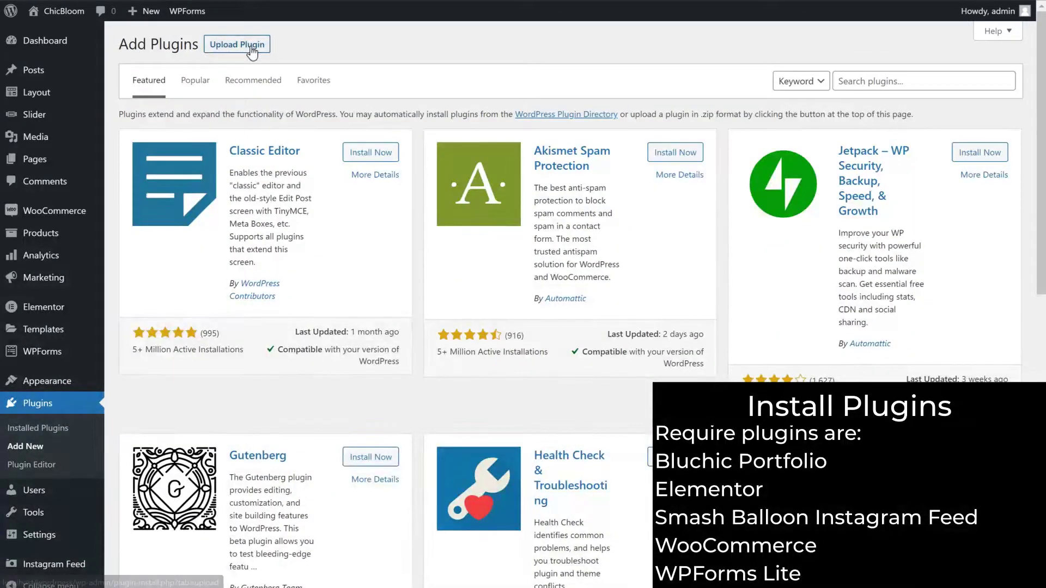
pyautogui.click(252, 52)
pyautogui.click(481, 162)
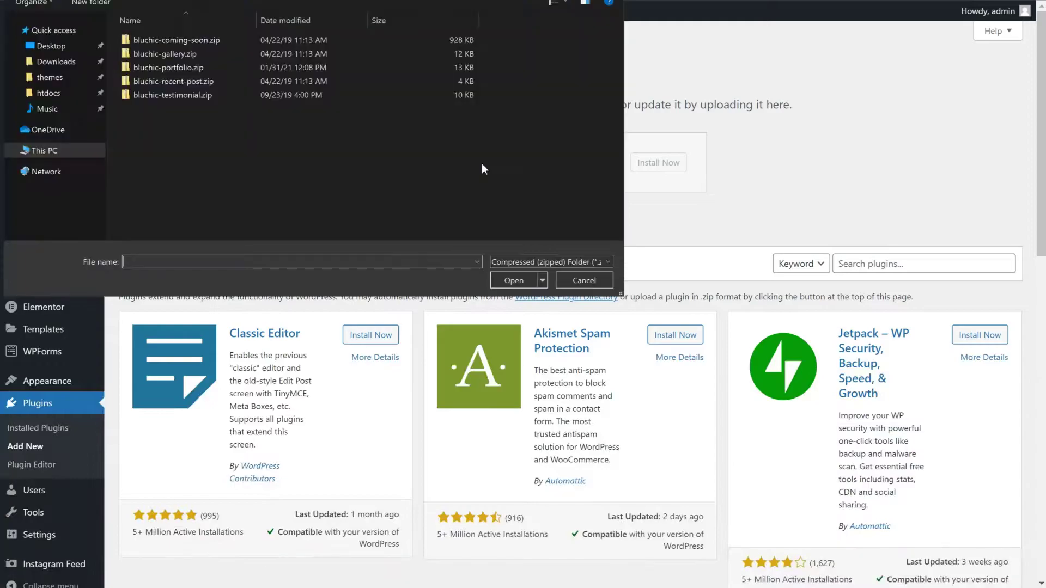
pyautogui.click(278, 138)
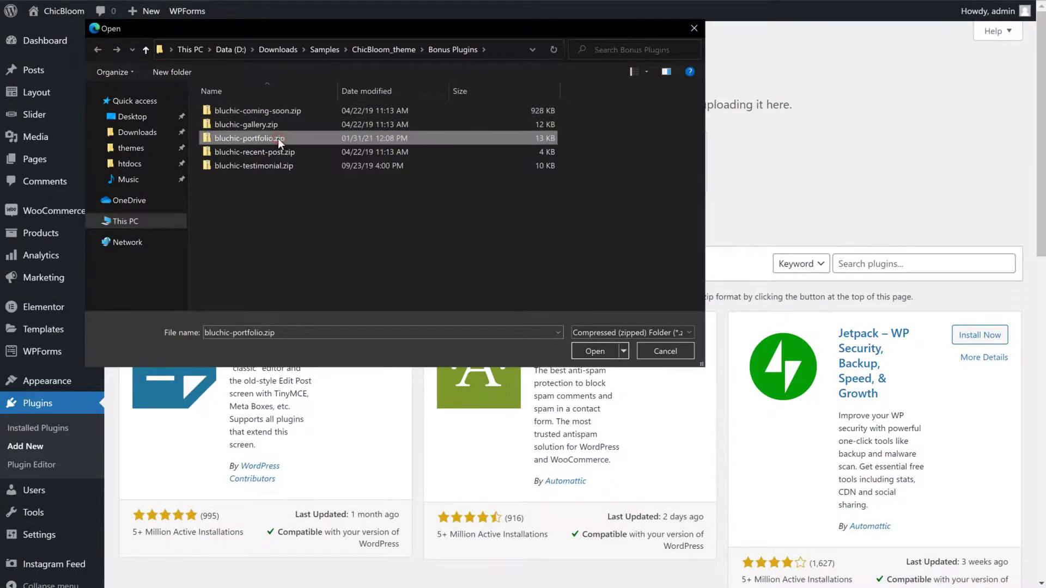
pyautogui.click(595, 351)
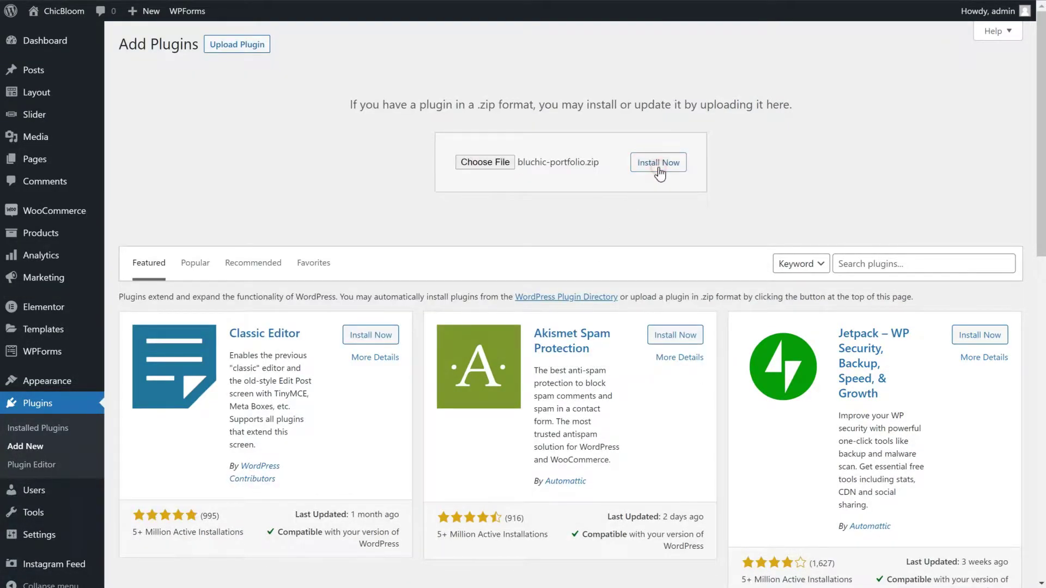
pyautogui.click(658, 163)
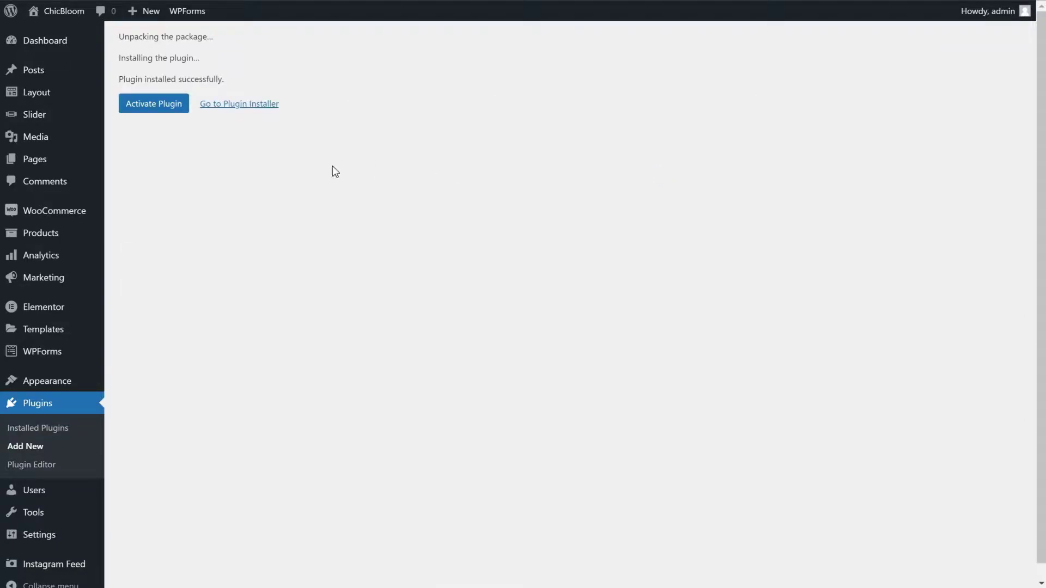
pyautogui.scroll(1, 162, 122)
pyautogui.click(162, 151)
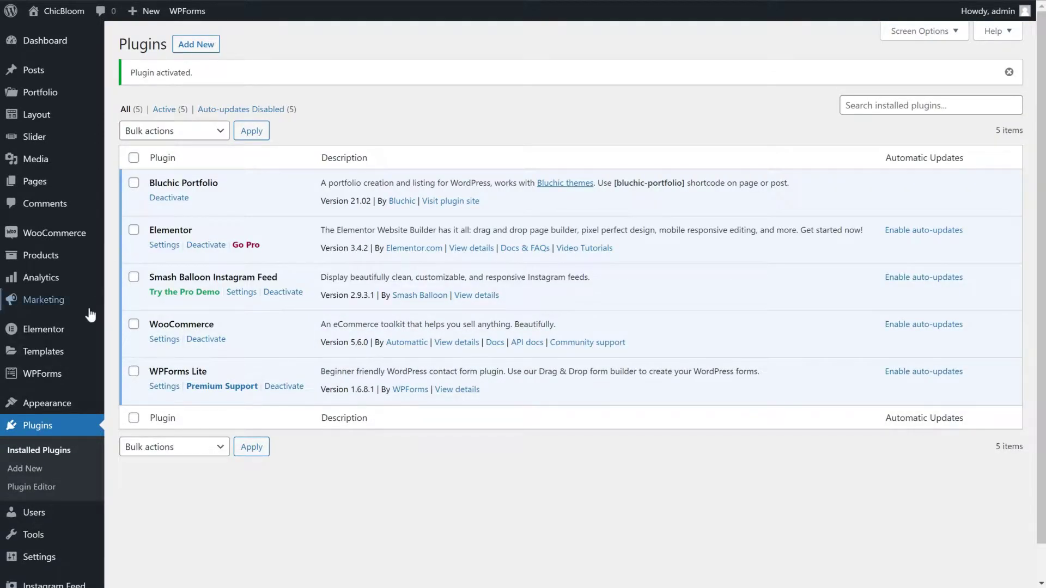
# Save Elementor's settings with Posts, Pages and Layout post types enabled
pyautogui.moveTo(63, 333)
pyautogui.click(158, 332)
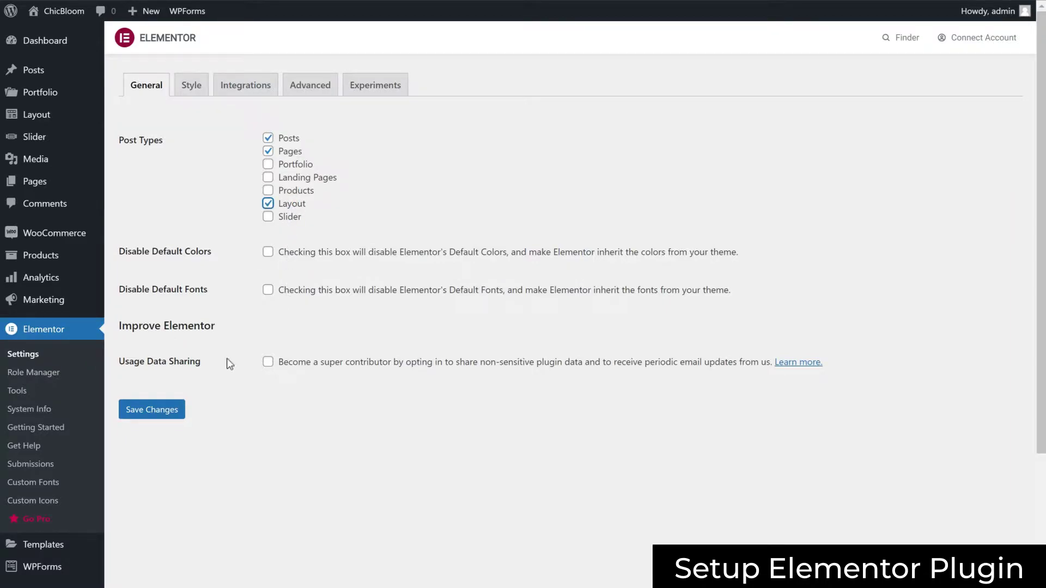
pyautogui.click(183, 417)
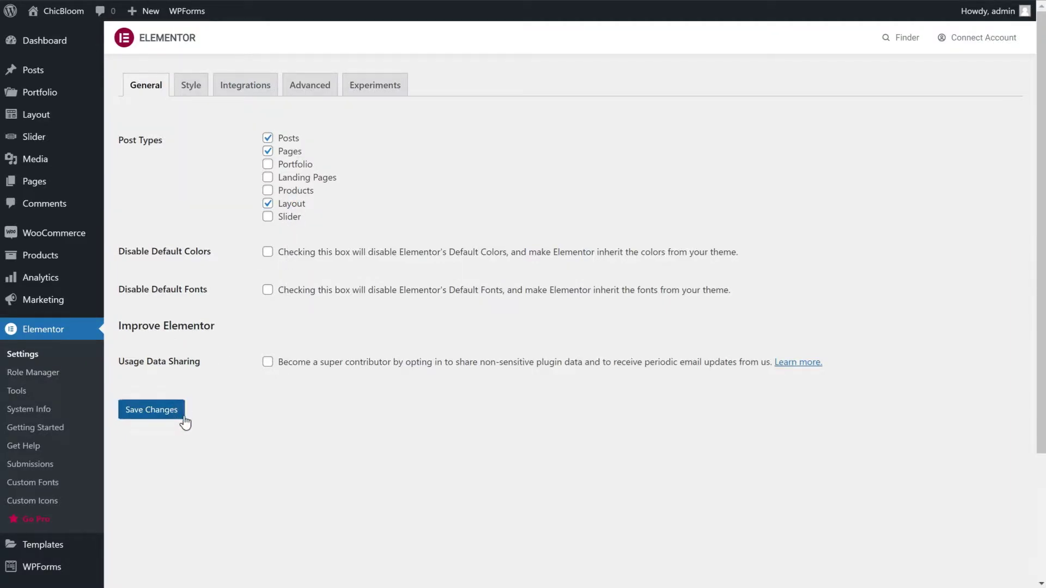
pyautogui.scroll(-3, 177, 422)
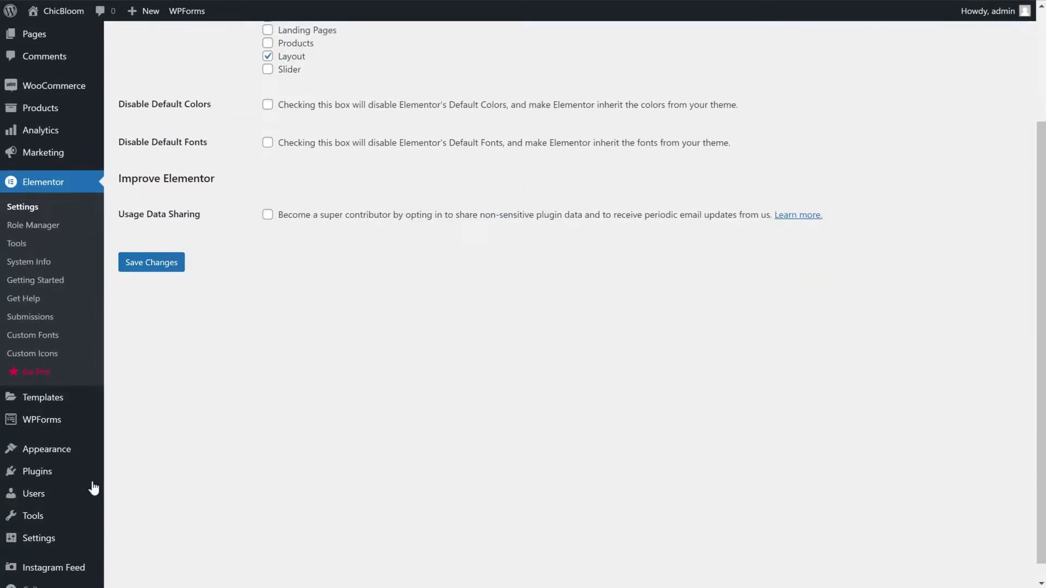
pyautogui.moveTo(55, 516)
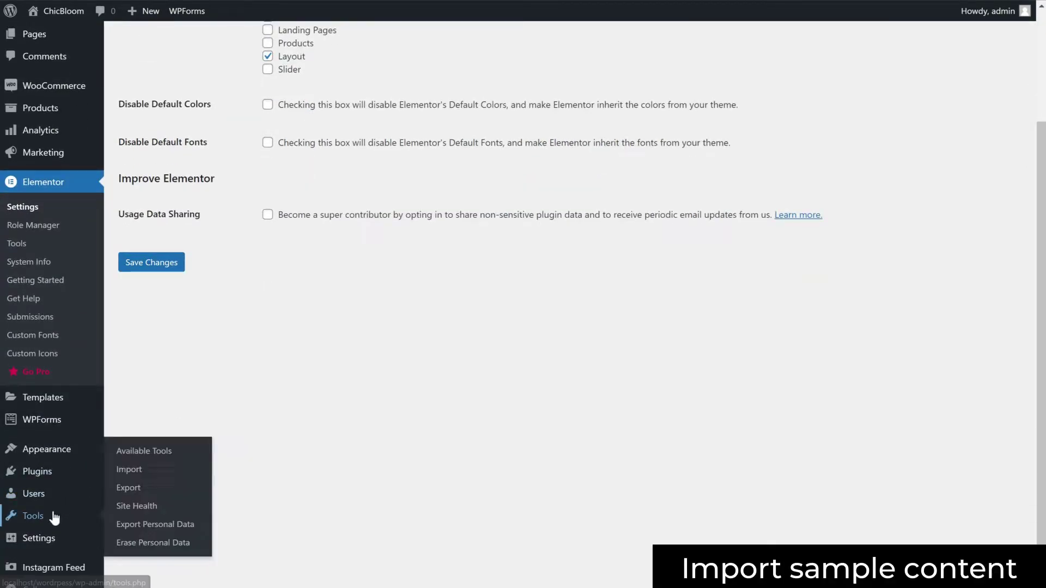
# Install and run the WordPress importer, uploading sample_content.xml from the Sample Content folder
pyautogui.click(149, 468)
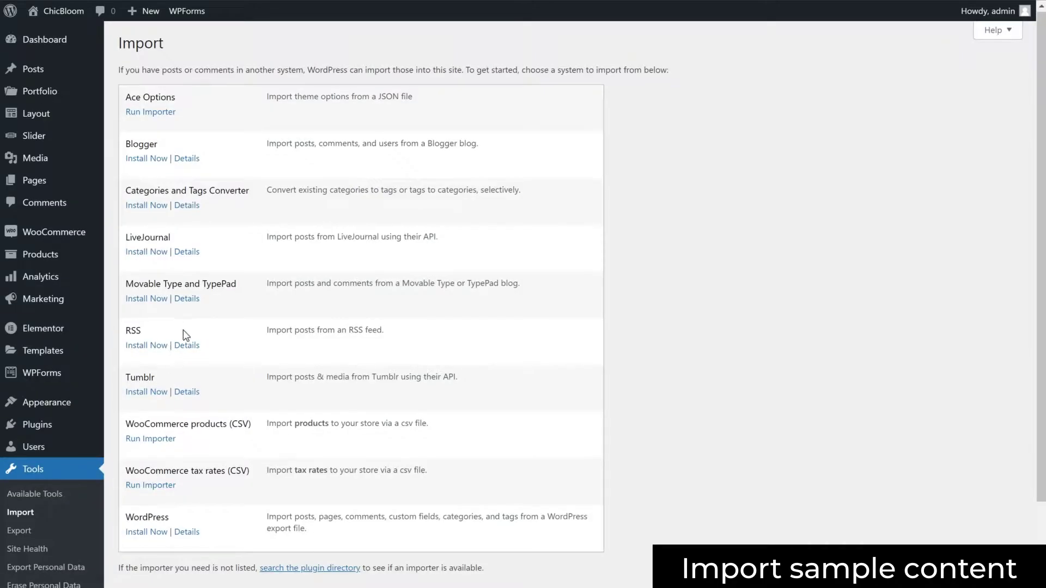
pyautogui.scroll(-3, 183, 331)
pyautogui.click(147, 440)
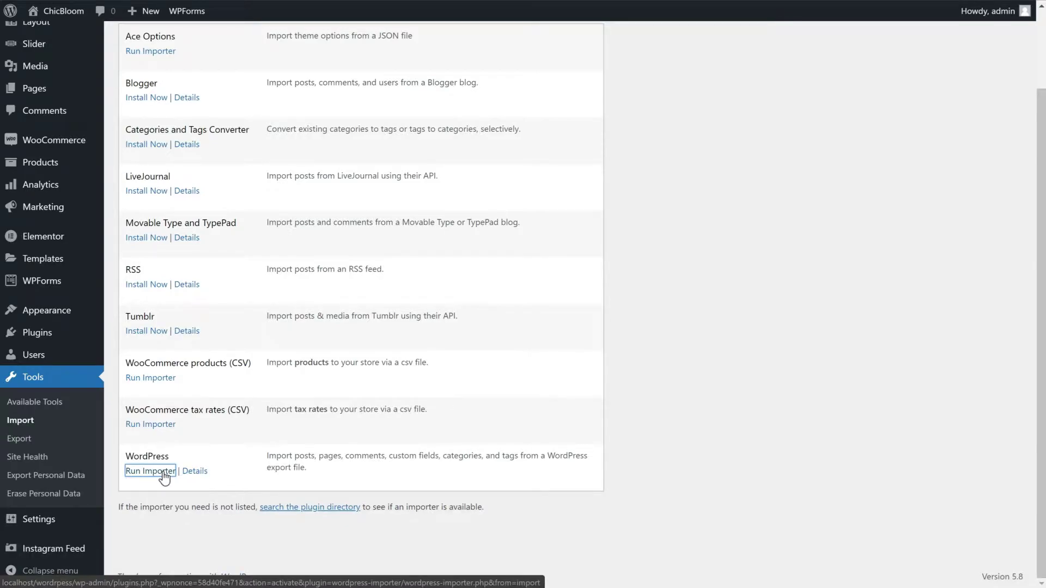
pyautogui.click(164, 473)
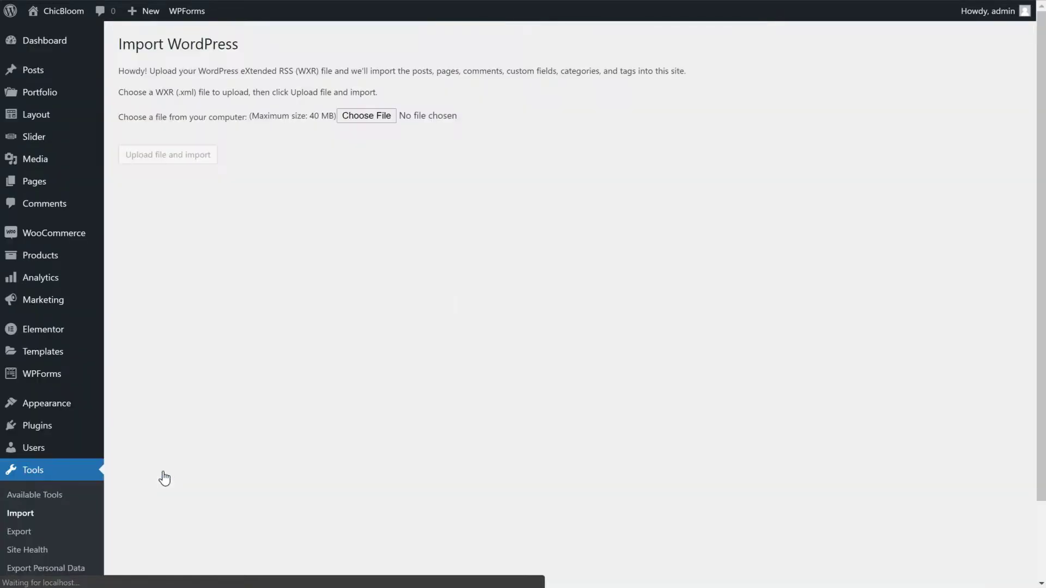
pyautogui.click(391, 121)
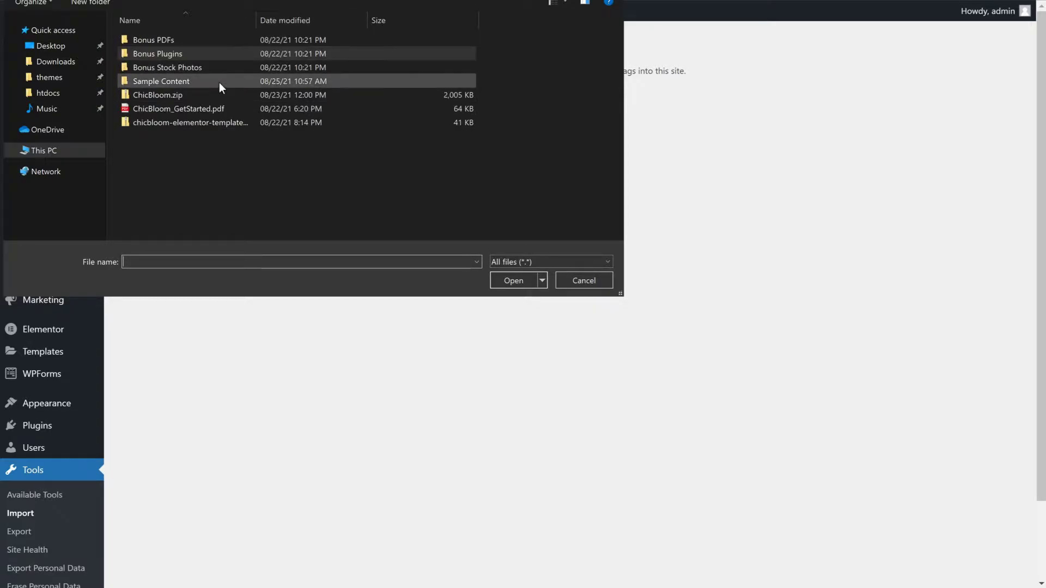
pyautogui.doubleClick(240, 157)
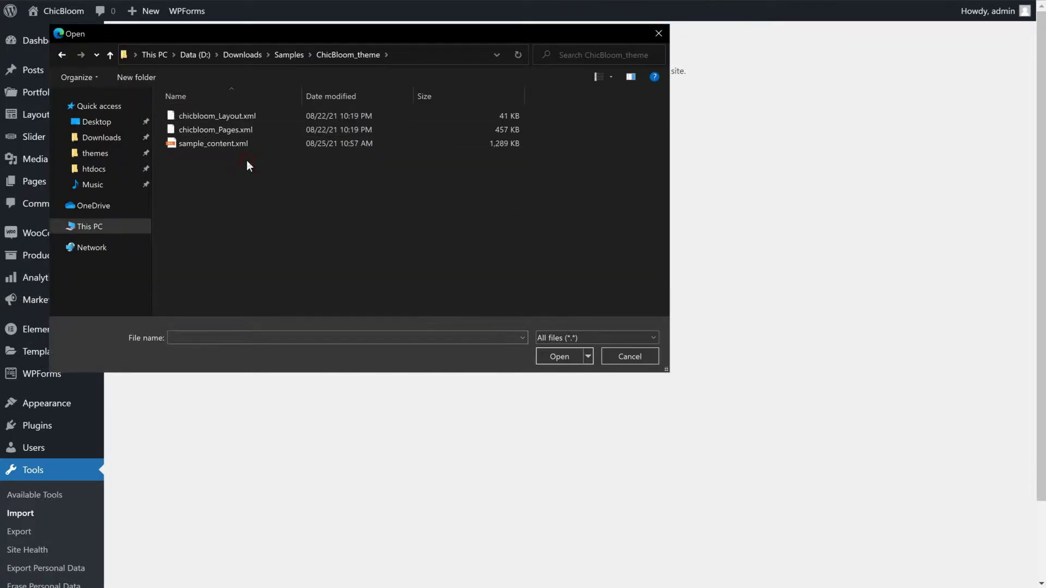
pyautogui.click(262, 143)
pyautogui.click(554, 358)
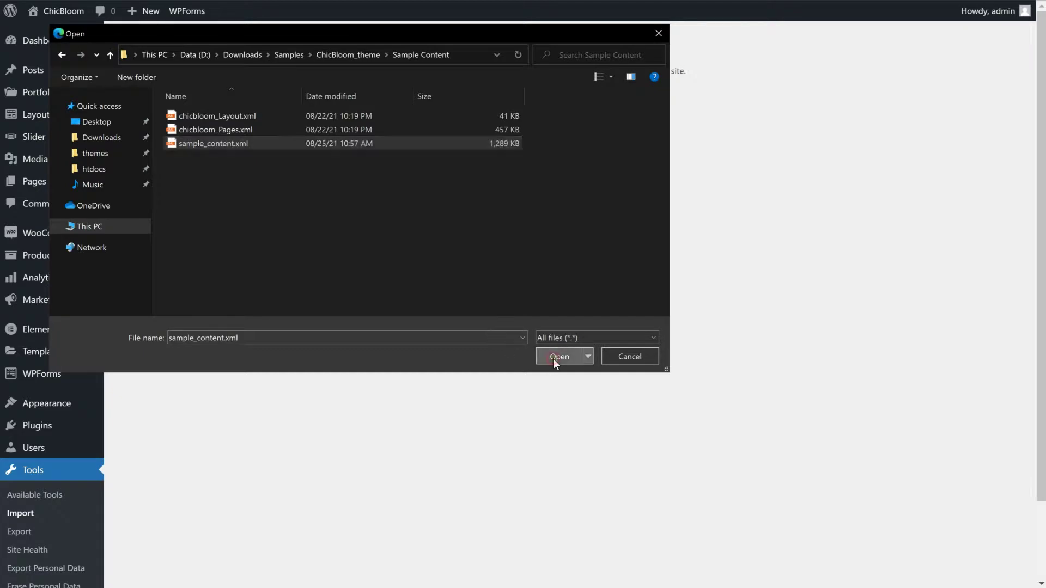
pyautogui.click(213, 163)
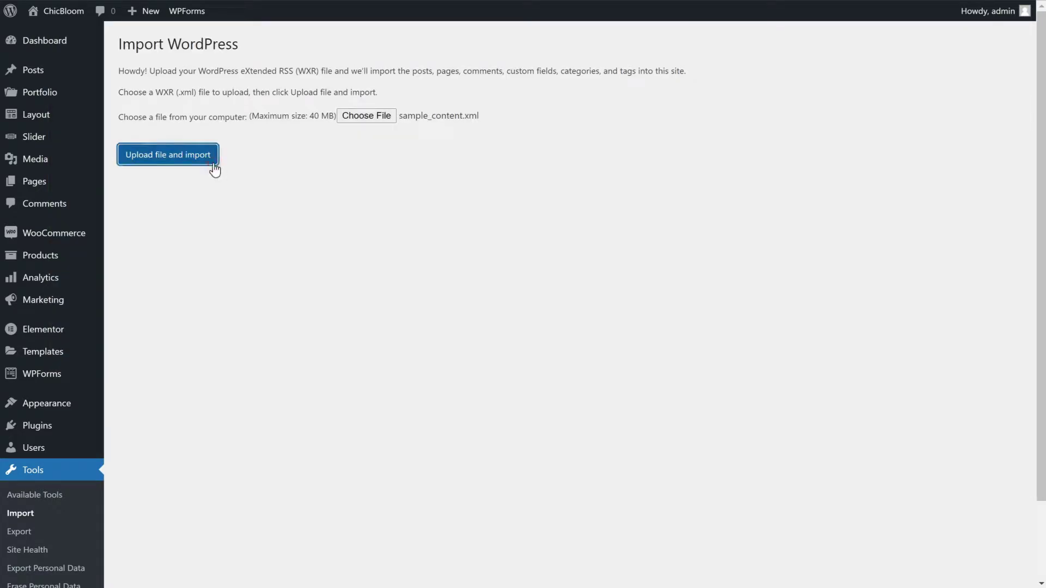
# Assign imported posts to the admin user, include file attachments, and submit the import
pyautogui.click(323, 178)
pyautogui.click(335, 204)
pyautogui.click(212, 226)
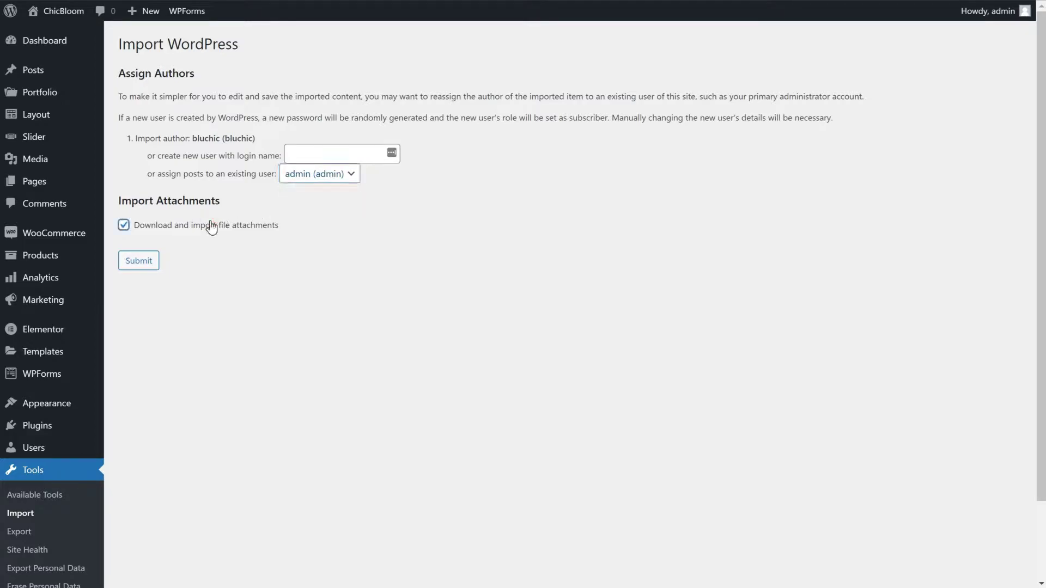
pyautogui.click(157, 268)
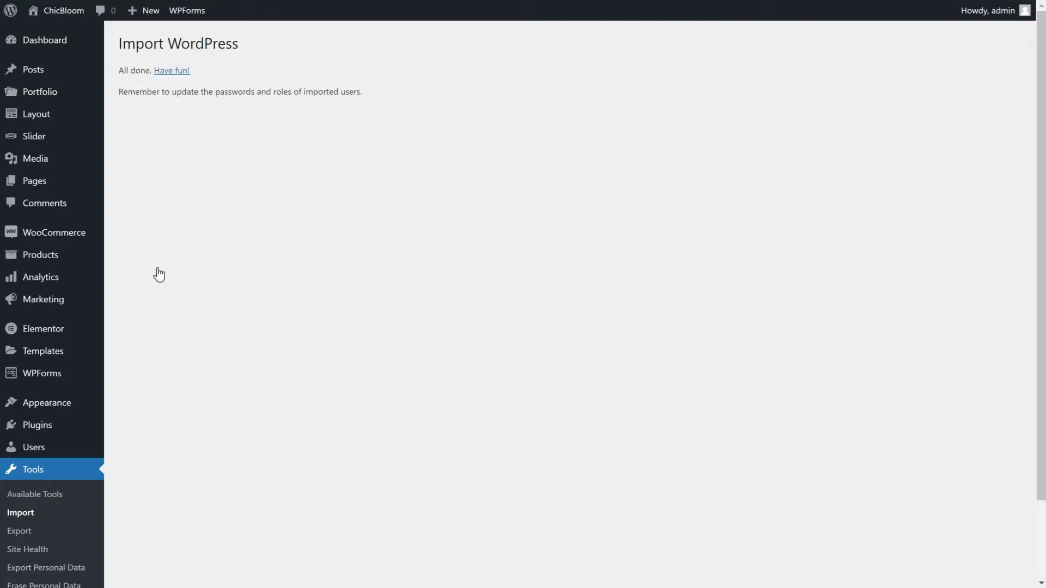
# In the Customizer, set a static homepage of Home with Blog as the posts page
pyautogui.click(60, 13)
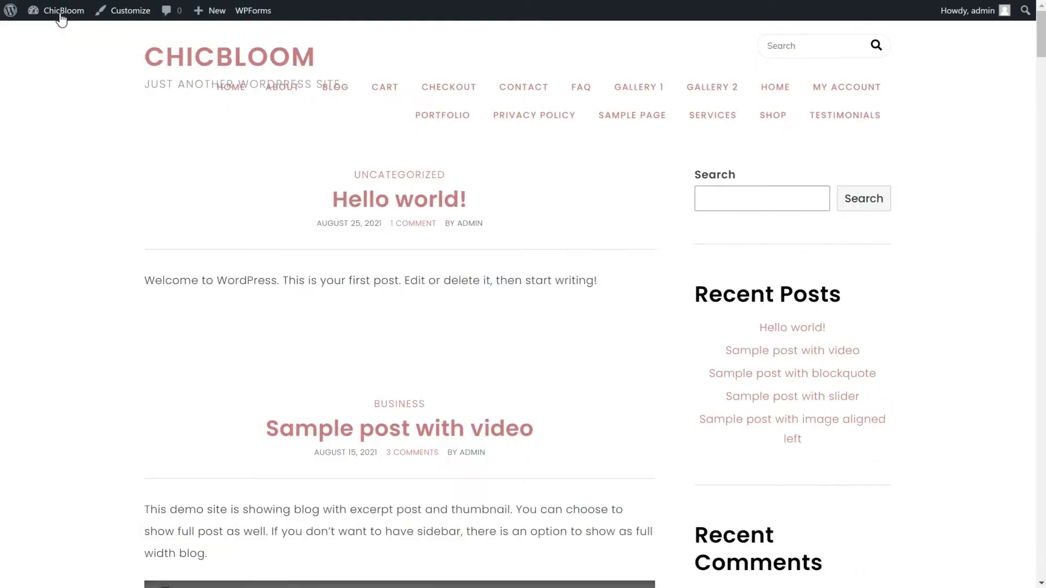
pyautogui.click(133, 17)
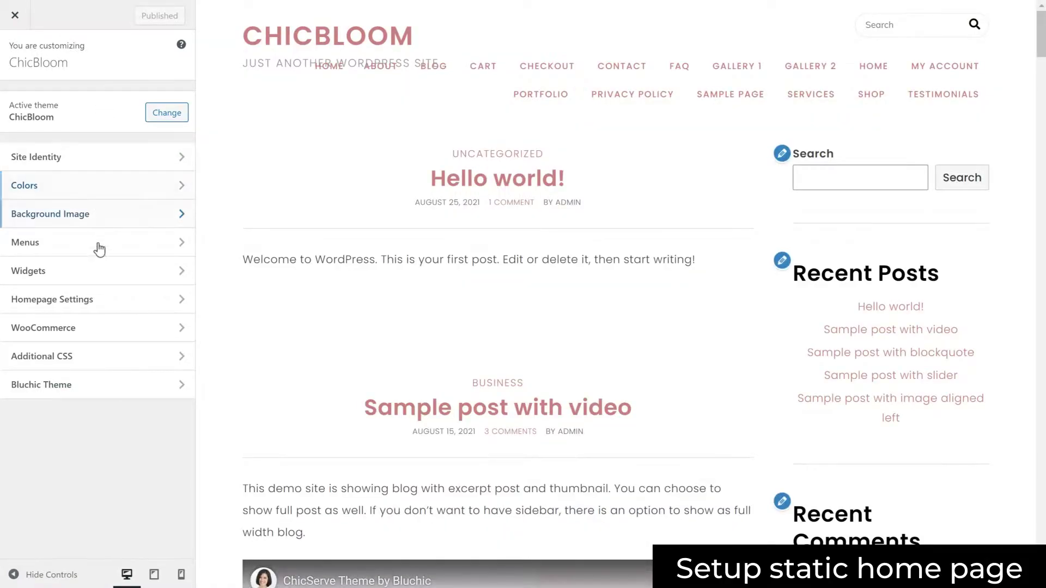
pyautogui.click(105, 308)
pyautogui.click(54, 237)
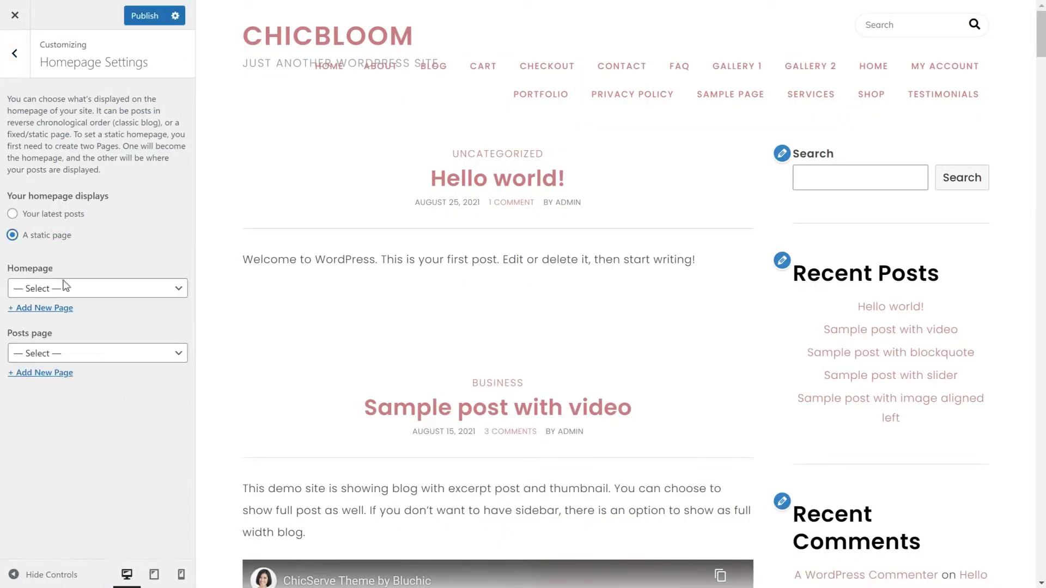
pyautogui.click(66, 295)
pyautogui.click(60, 418)
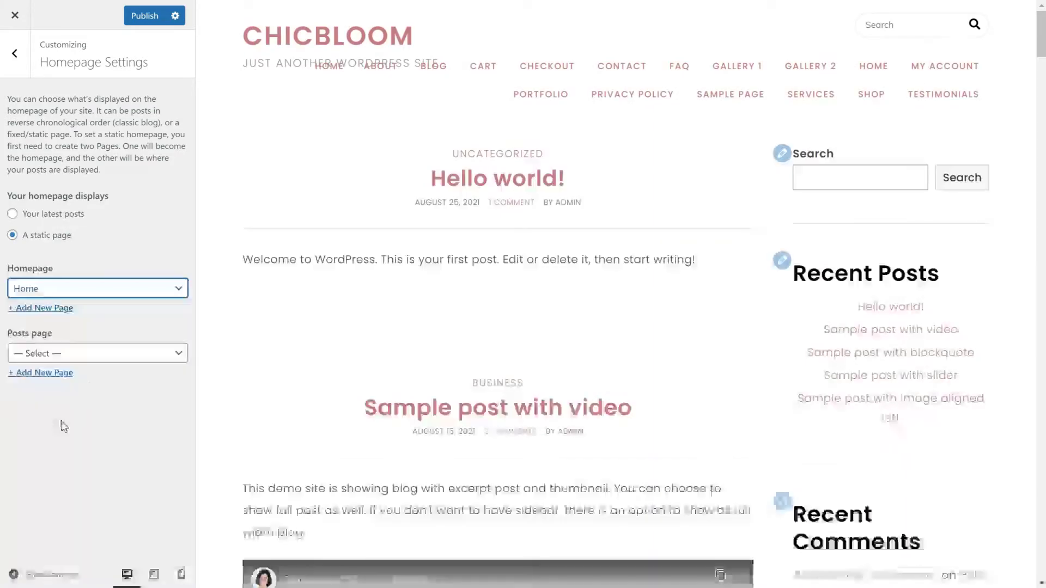
pyautogui.click(106, 357)
pyautogui.click(97, 396)
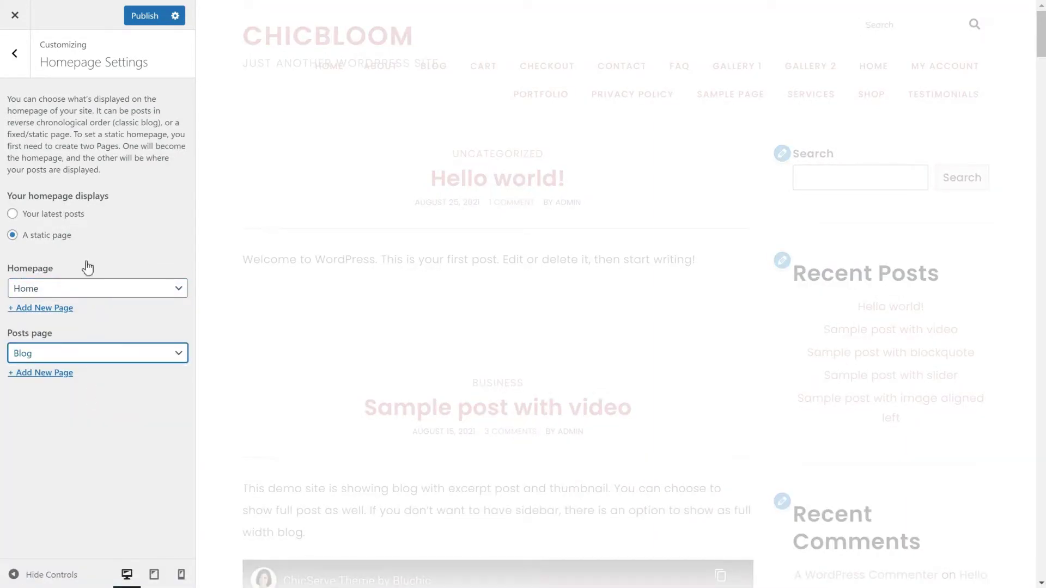
pyautogui.click(21, 62)
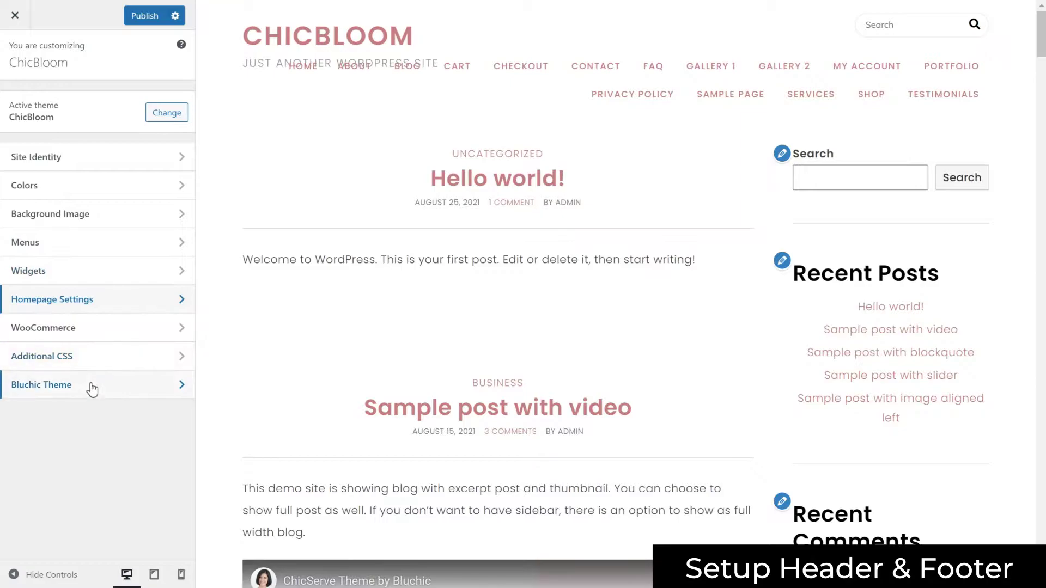
# Switch the theme to ChicBloom: Header and ChicBloom: Footer, and publish
pyautogui.click(91, 388)
pyautogui.click(95, 102)
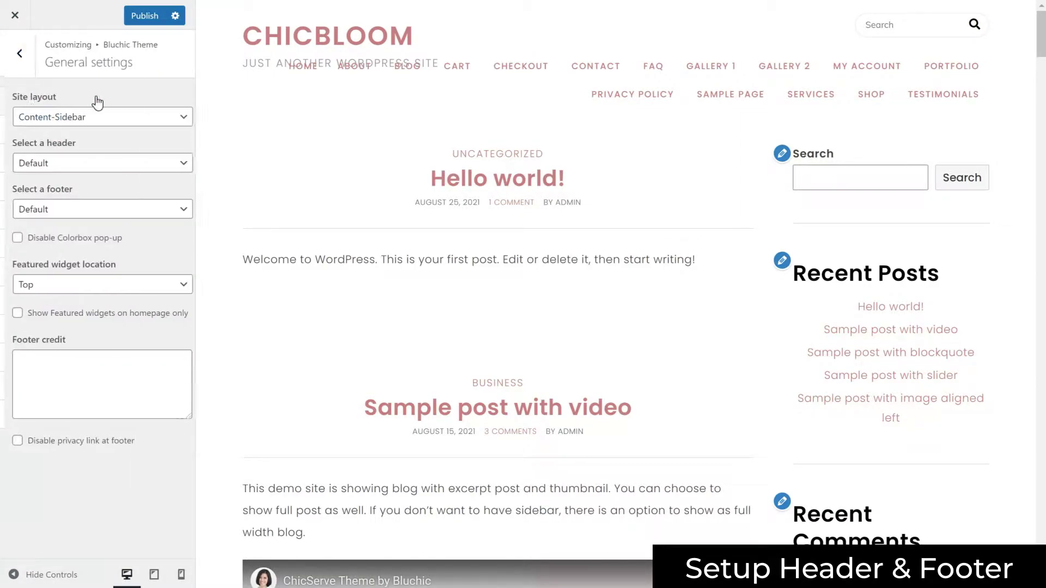
pyautogui.click(98, 163)
pyautogui.click(92, 206)
pyautogui.click(87, 209)
pyautogui.click(82, 236)
pyautogui.click(138, 15)
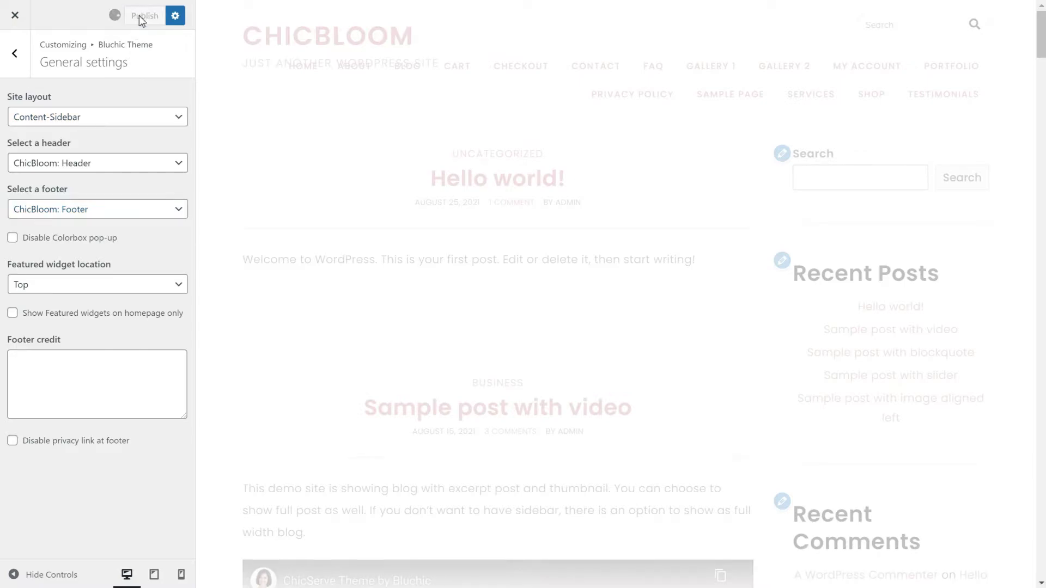
# Check the live blog page, then reopen the Customizer's Bluchic Theme blog page settings
pyautogui.click(16, 17)
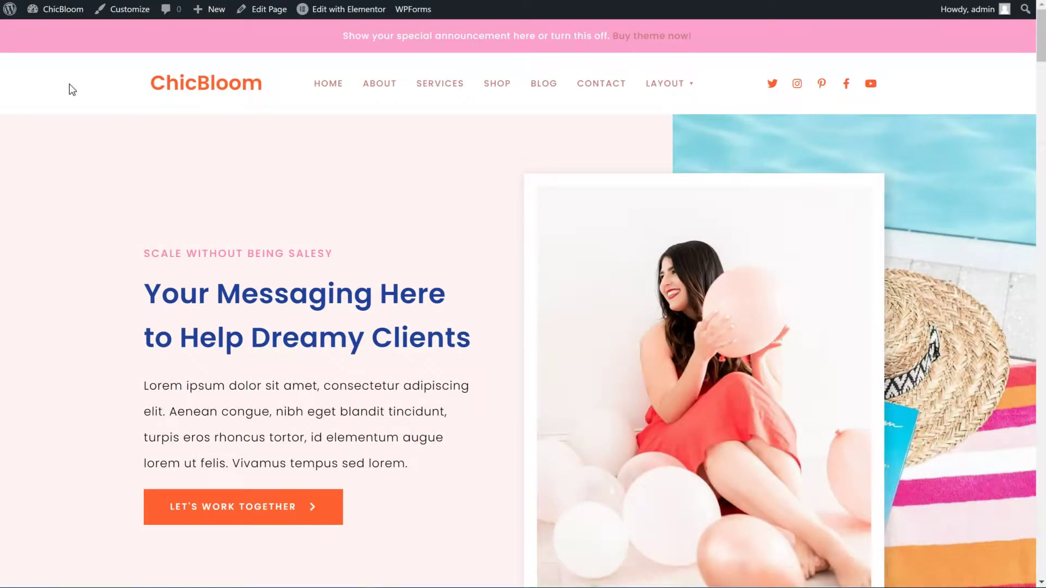
pyautogui.click(551, 84)
pyautogui.scroll(-10, 235, 293)
pyautogui.scroll(10, 222, 327)
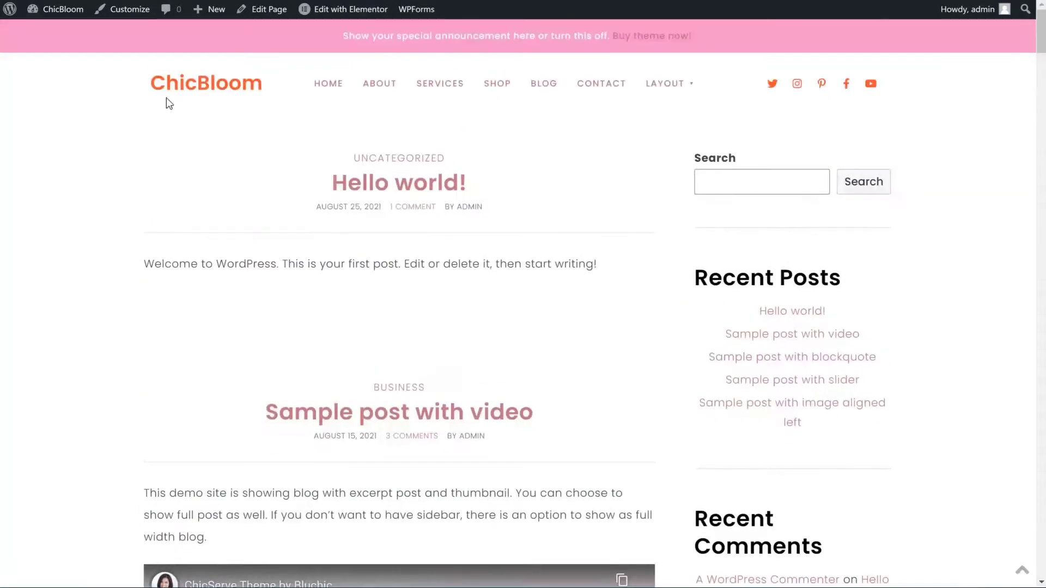
pyautogui.click(131, 17)
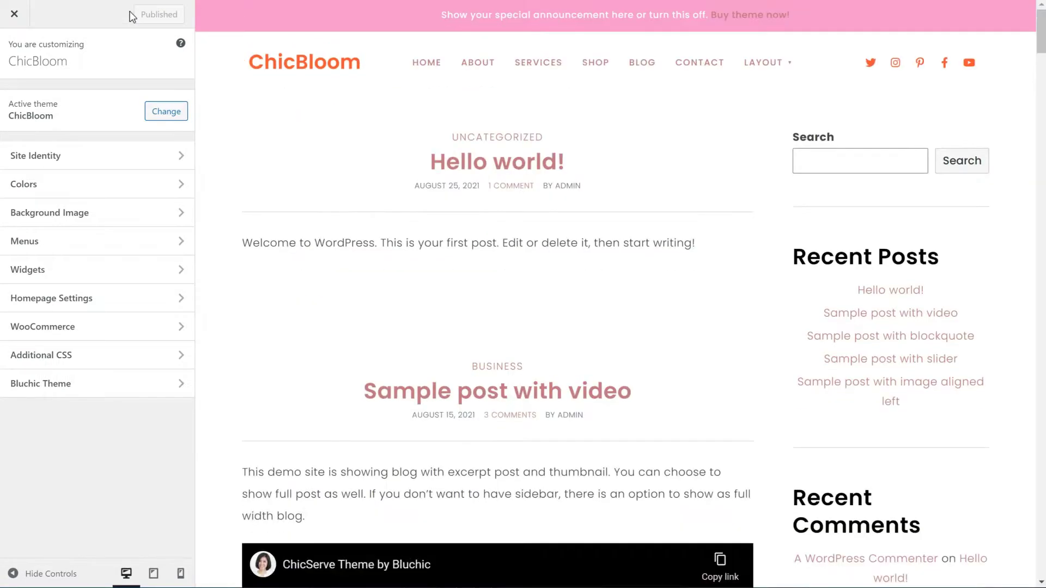
pyautogui.click(103, 383)
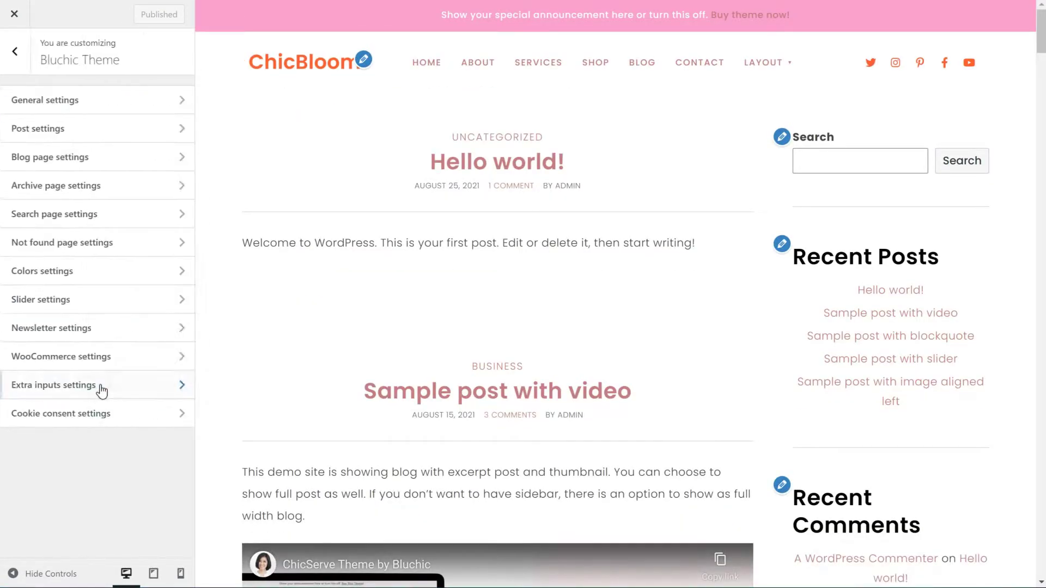
pyautogui.click(87, 159)
# Set the blog listing to Classic with new-window links, excerpts, thumbnails and a CONTINUE READING button
pyautogui.click(98, 144)
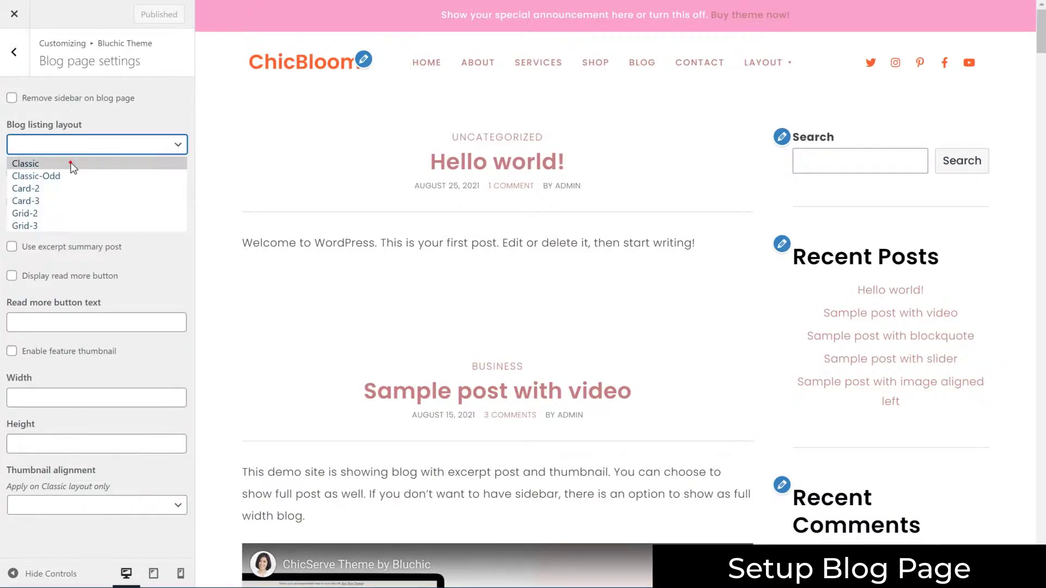
pyautogui.click(71, 162)
pyautogui.click(79, 173)
pyautogui.click(64, 246)
pyautogui.click(62, 278)
pyautogui.click(64, 326)
pyautogui.write('350')
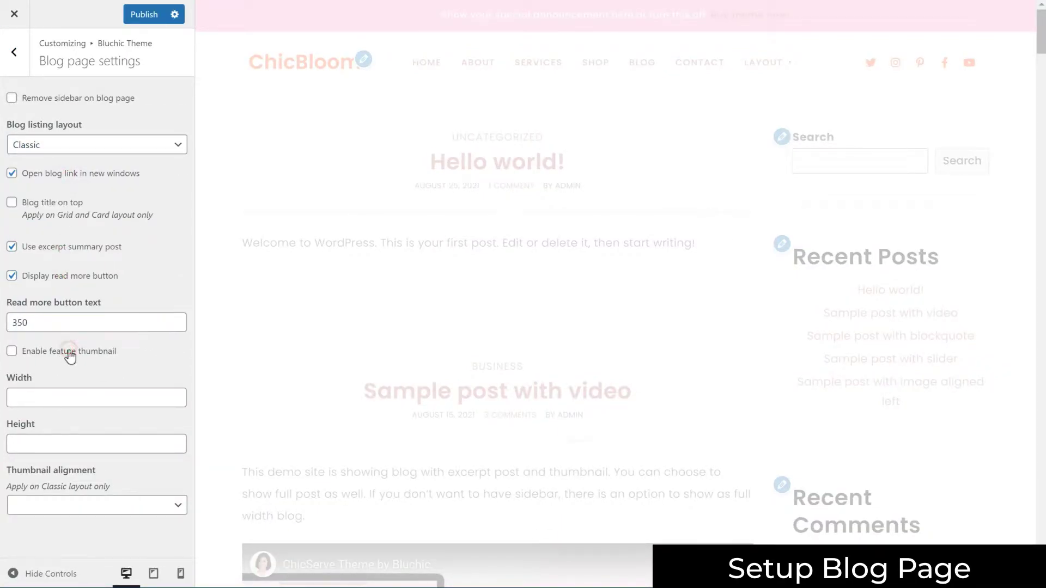
pyautogui.click(68, 352)
pyautogui.doubleClick(54, 321)
pyautogui.write('CONTIN')
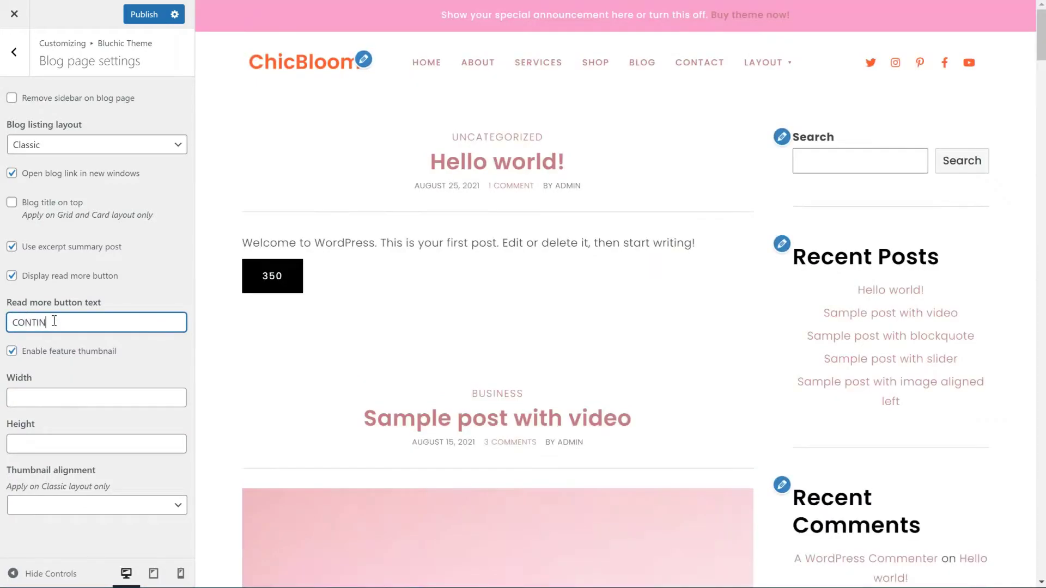
# Make blog featured thumbnails 350×350 and left-aligned
pyautogui.click(64, 397)
pyautogui.write('350')
pyautogui.click(54, 441)
pyautogui.write('3')
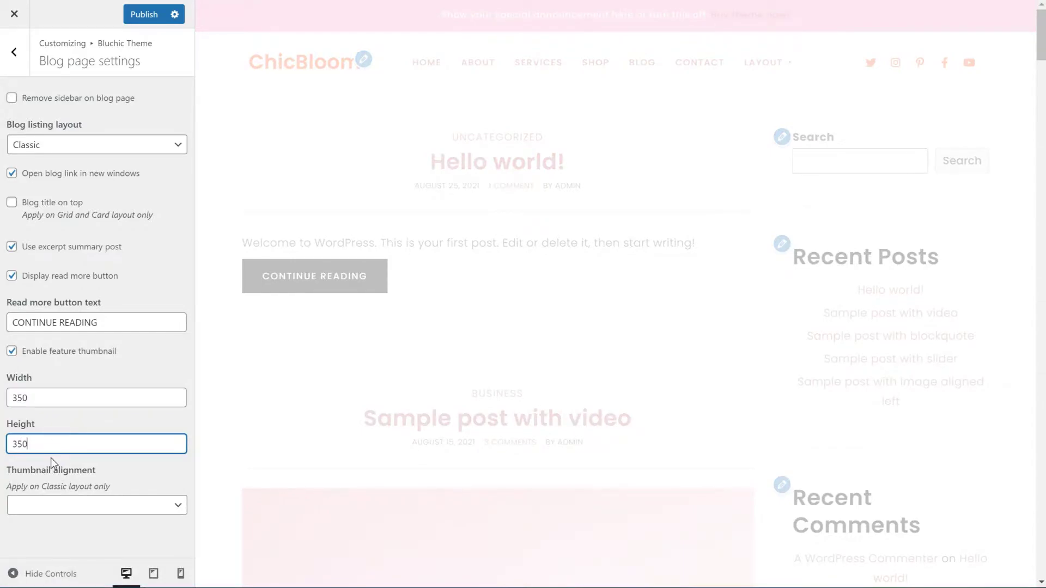
pyautogui.click(52, 505)
pyautogui.click(32, 523)
pyautogui.click(16, 54)
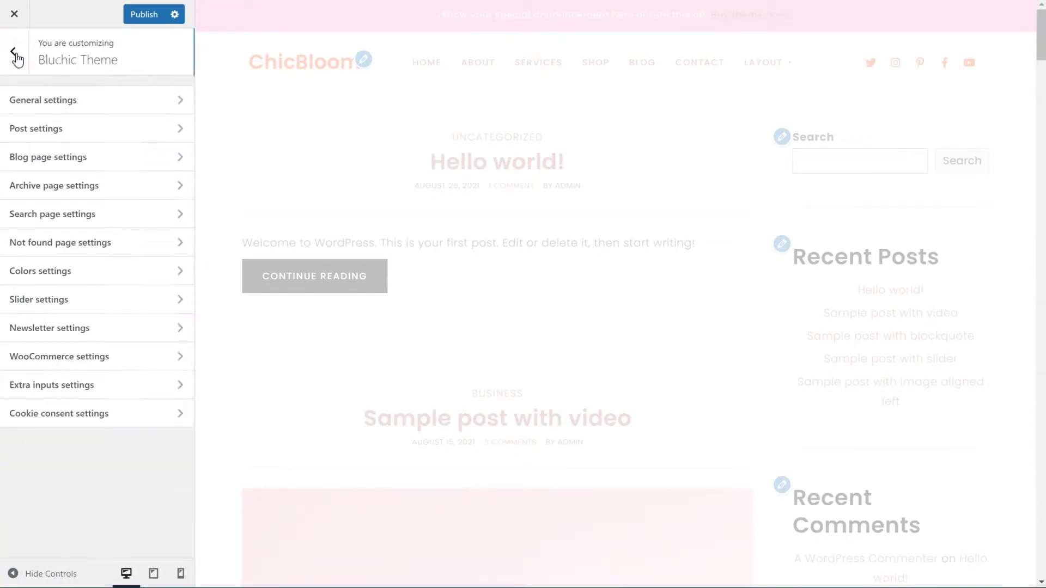
# Give archive pages a Classic layout with excerpts and 350×350 left-aligned thumbnails
pyautogui.click(51, 184)
pyautogui.click(60, 144)
pyautogui.click(59, 162)
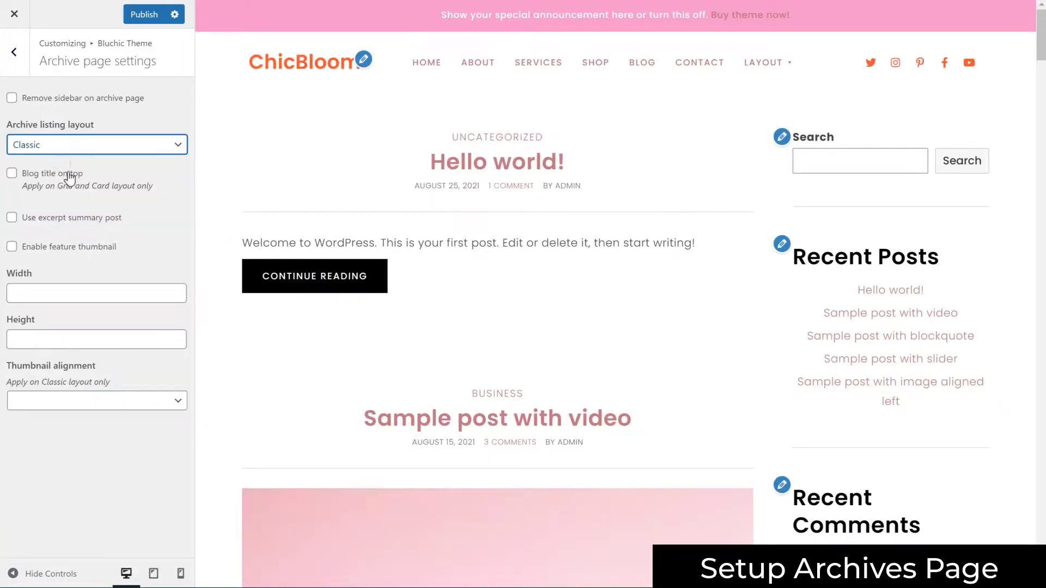
pyautogui.click(65, 217)
pyautogui.click(64, 296)
pyautogui.write('350')
pyautogui.click(38, 338)
pyautogui.write('350')
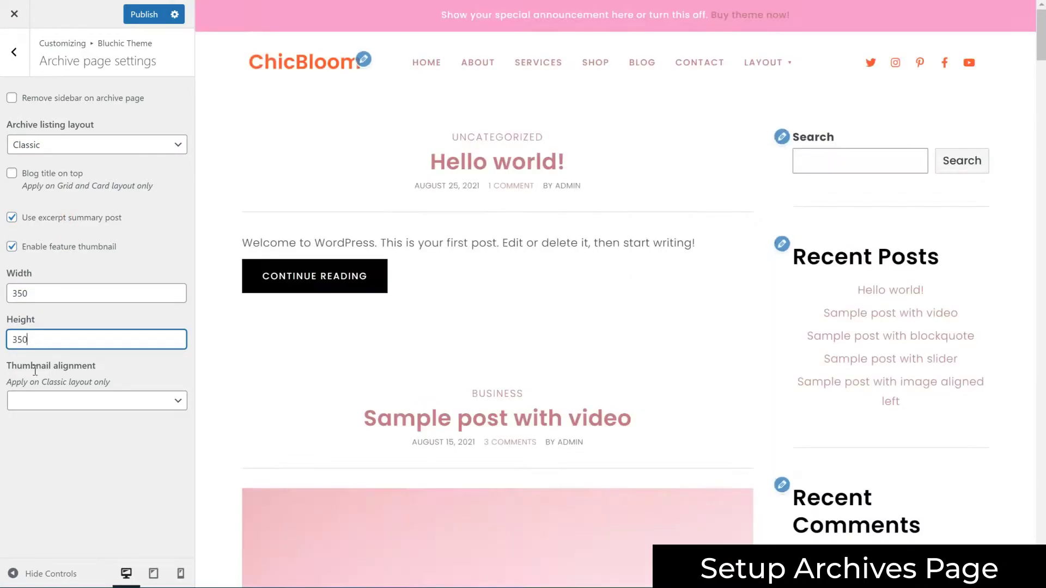
pyautogui.click(42, 407)
pyautogui.click(43, 424)
pyautogui.click(14, 52)
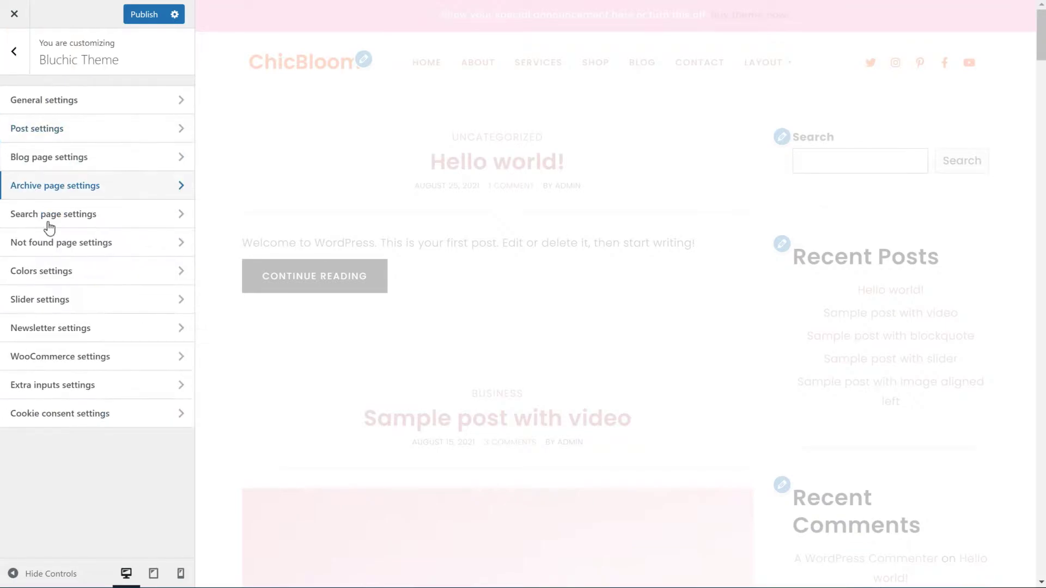
# Give search pages a Classic layout with 350×350 left-aligned featured thumbnails, then publish and close
pyautogui.click(60, 214)
pyautogui.click(66, 145)
pyautogui.click(65, 163)
pyautogui.click(51, 247)
pyautogui.click(52, 294)
pyautogui.write('350')
pyautogui.click(53, 341)
pyautogui.write('3')
pyautogui.click(50, 402)
pyautogui.click(53, 418)
pyautogui.click(16, 59)
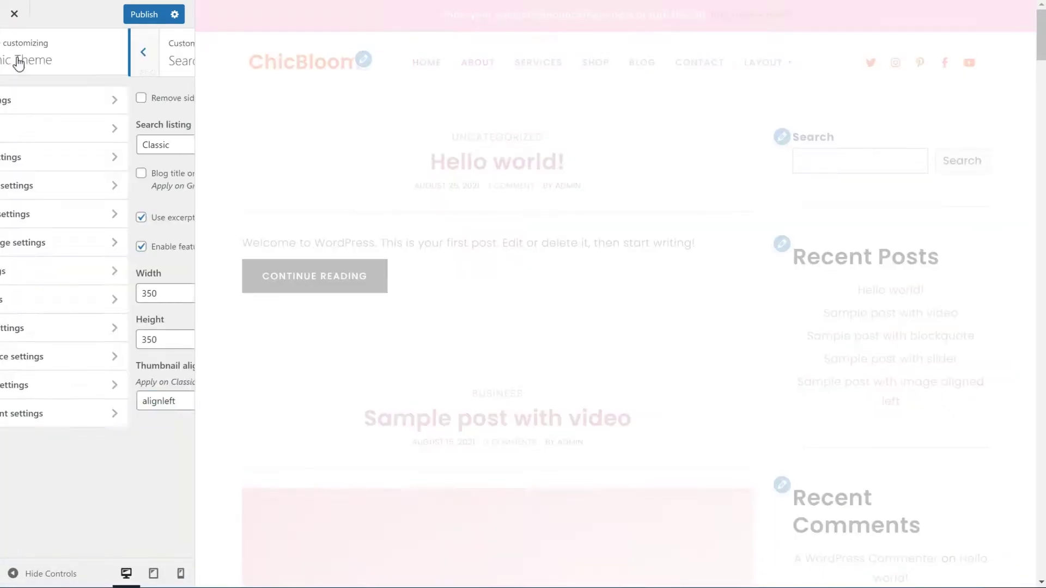
pyautogui.click(136, 14)
pyautogui.click(14, 15)
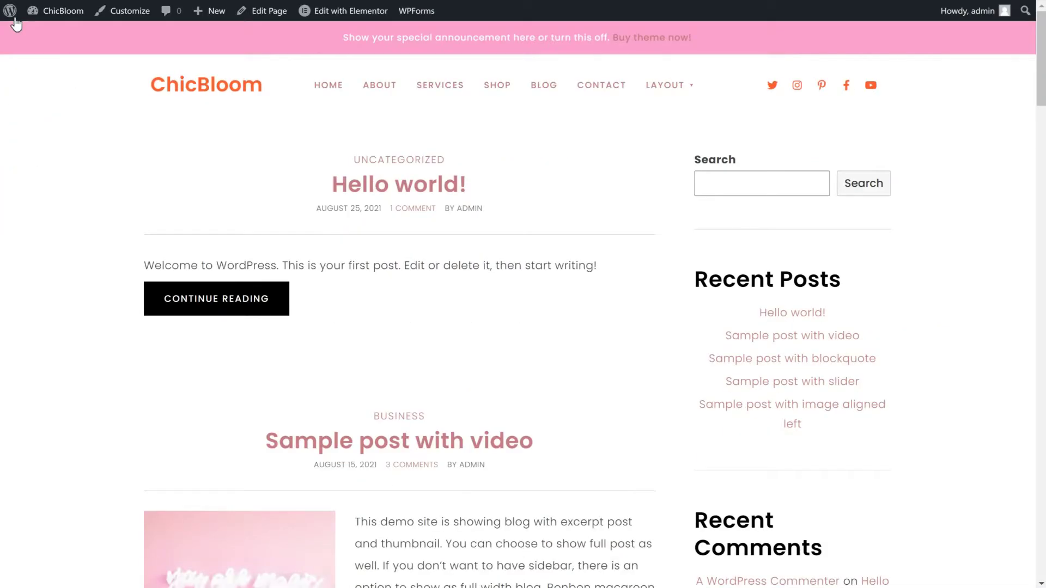
# Copy the sample-profile-img photo's file URL from the Media Library, then go to Widgets
pyautogui.moveTo(61, 11)
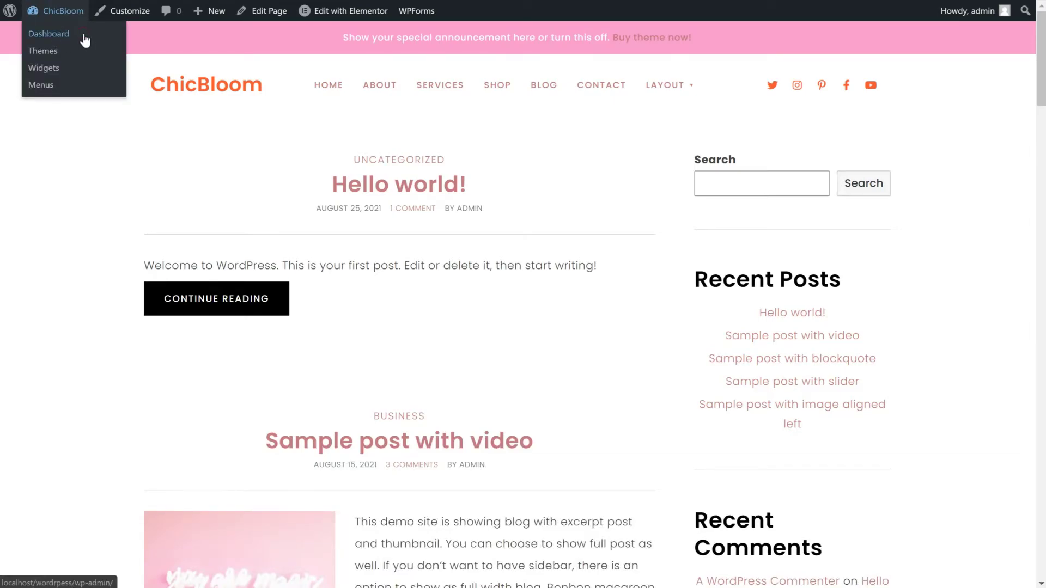
pyautogui.click(84, 40)
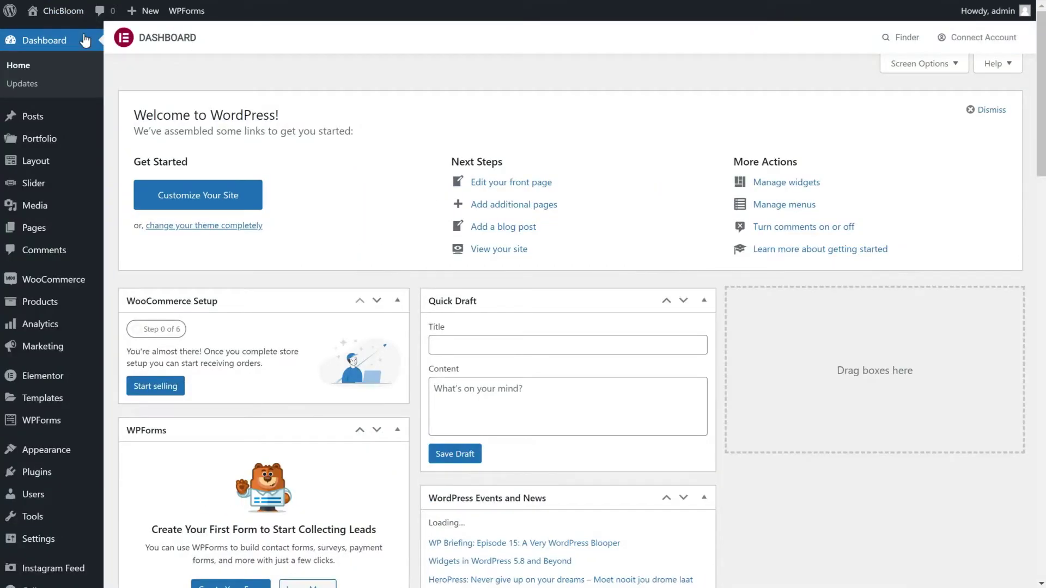
pyautogui.click(41, 213)
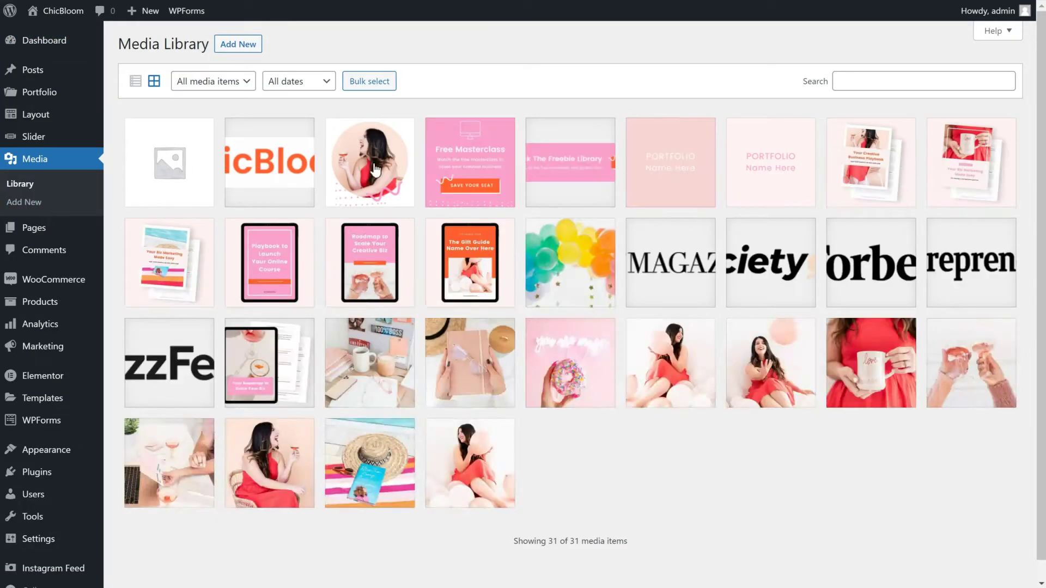
pyautogui.click(373, 163)
pyautogui.tripleClick(882, 342)
pyautogui.rightClick(882, 342)
pyautogui.click(907, 360)
pyautogui.click(1010, 36)
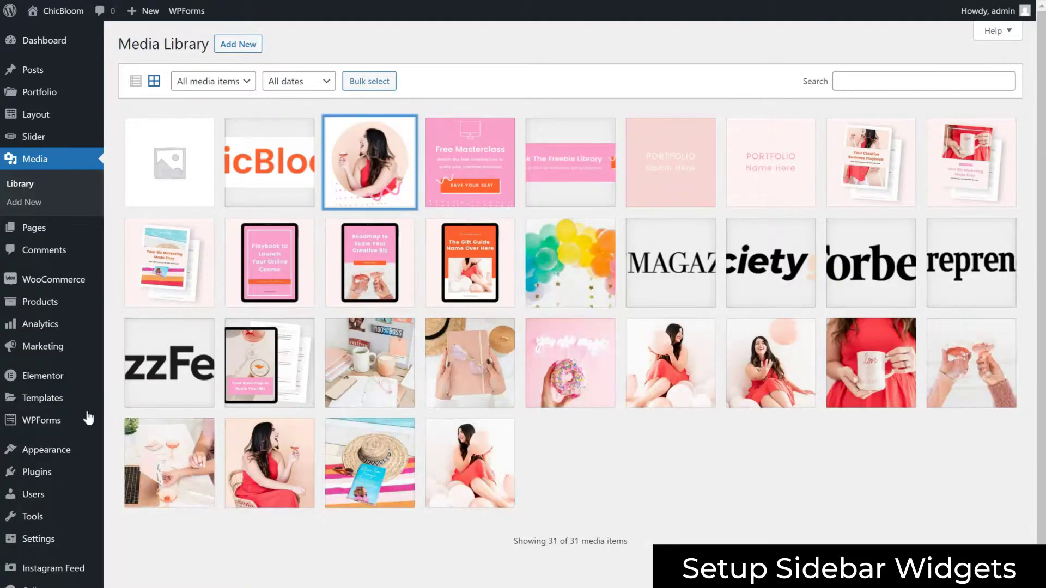
pyautogui.moveTo(66, 462)
pyautogui.click(155, 488)
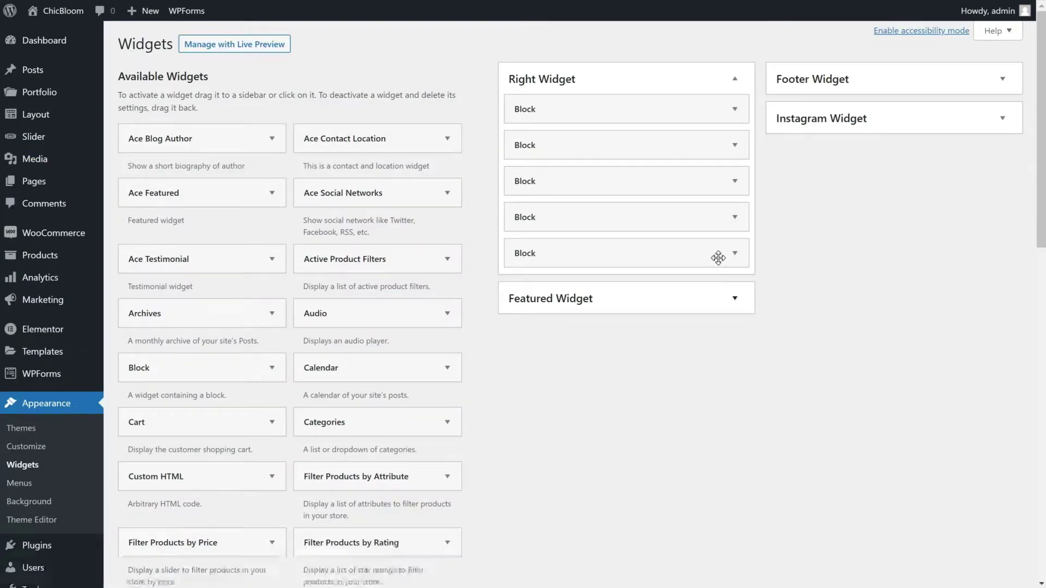
# Clear the sidebar of its Recent Posts, Recent Comments, Archives and Categories blocks
pyautogui.click(734, 252)
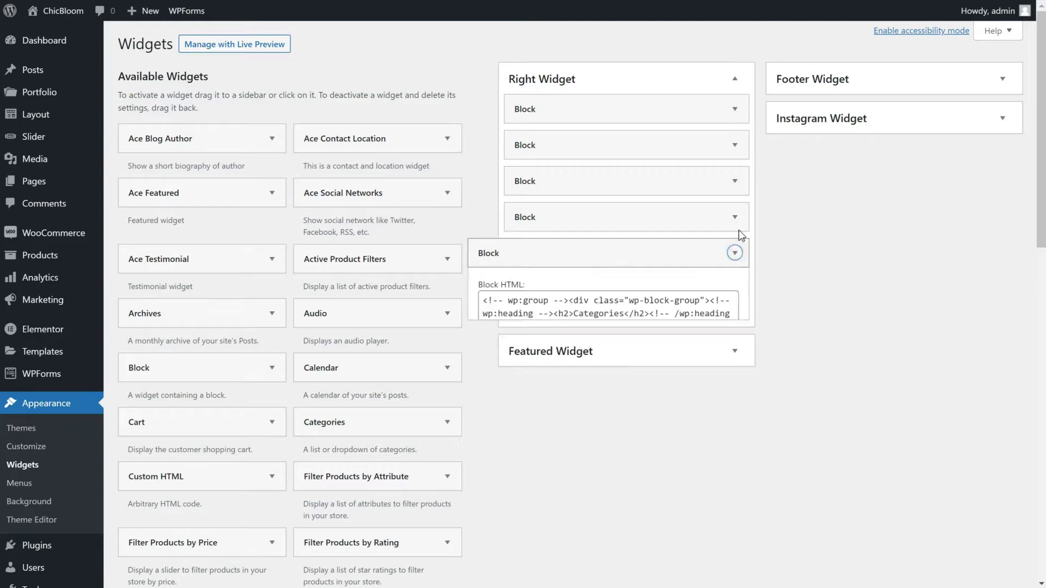
pyautogui.click(735, 216)
pyautogui.click(734, 180)
pyautogui.click(734, 145)
pyautogui.click(734, 109)
pyautogui.click(490, 249)
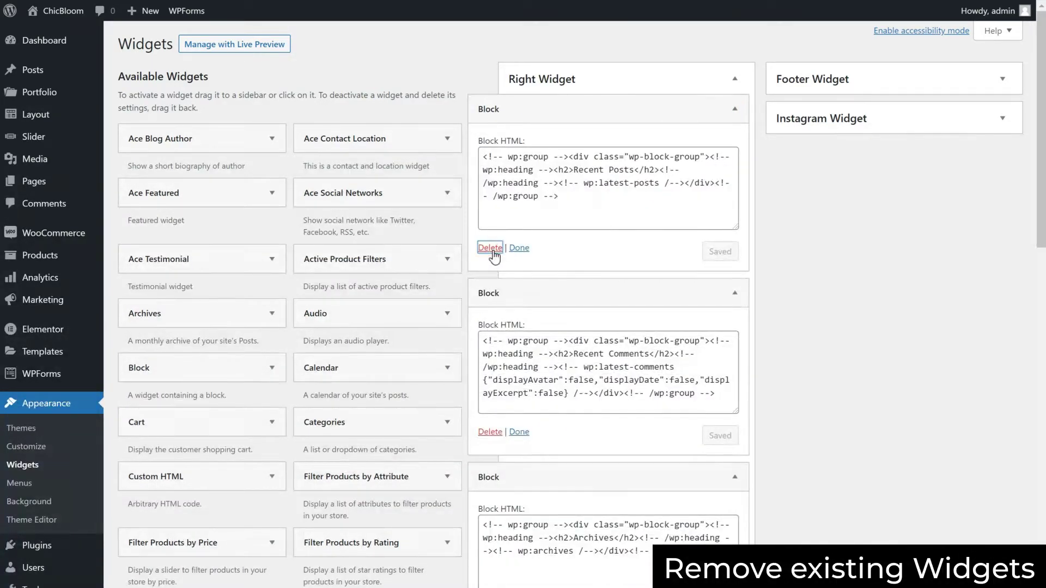
pyautogui.click(490, 249)
pyautogui.click(489, 248)
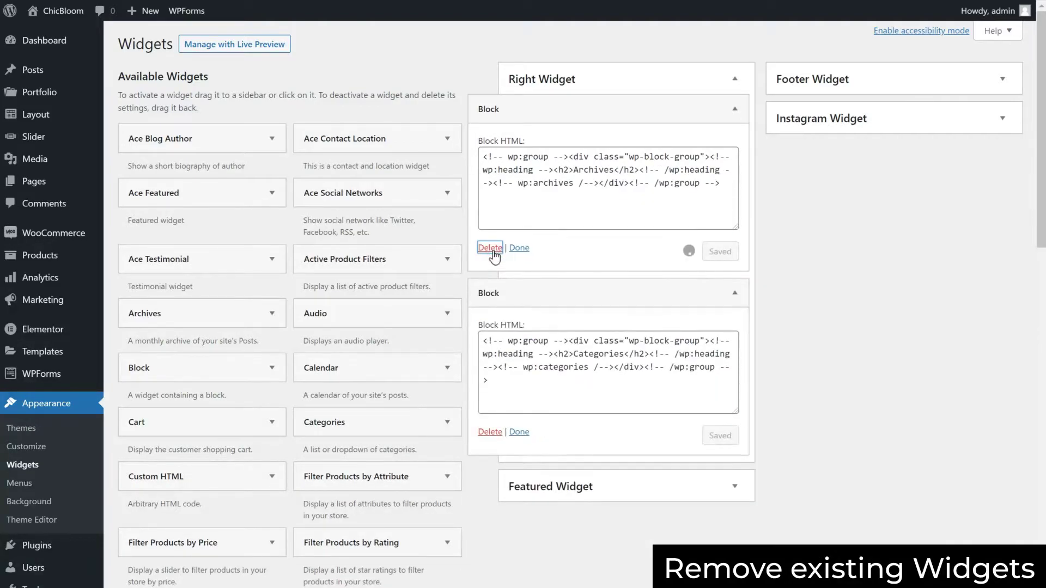
pyautogui.click(490, 249)
pyautogui.moveTo(216, 142); pyautogui.dragTo(588, 105)
pyautogui.click(571, 157)
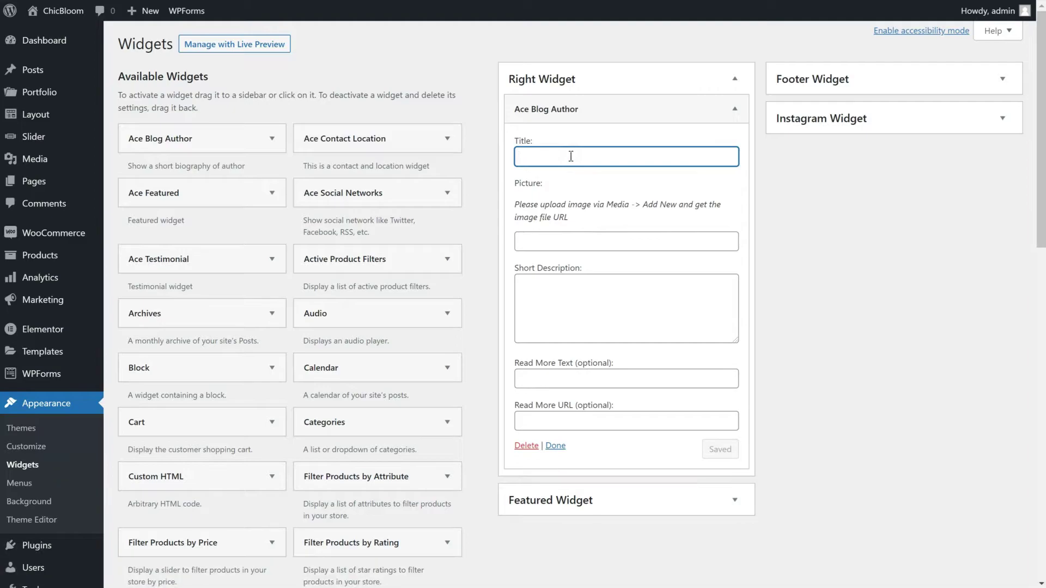
pyautogui.write('About')
pyautogui.click(572, 241)
pyautogui.hotkey('ctrl', 'v')
pyautogui.click(588, 305)
pyautogui.write('This is a short description of about autho')
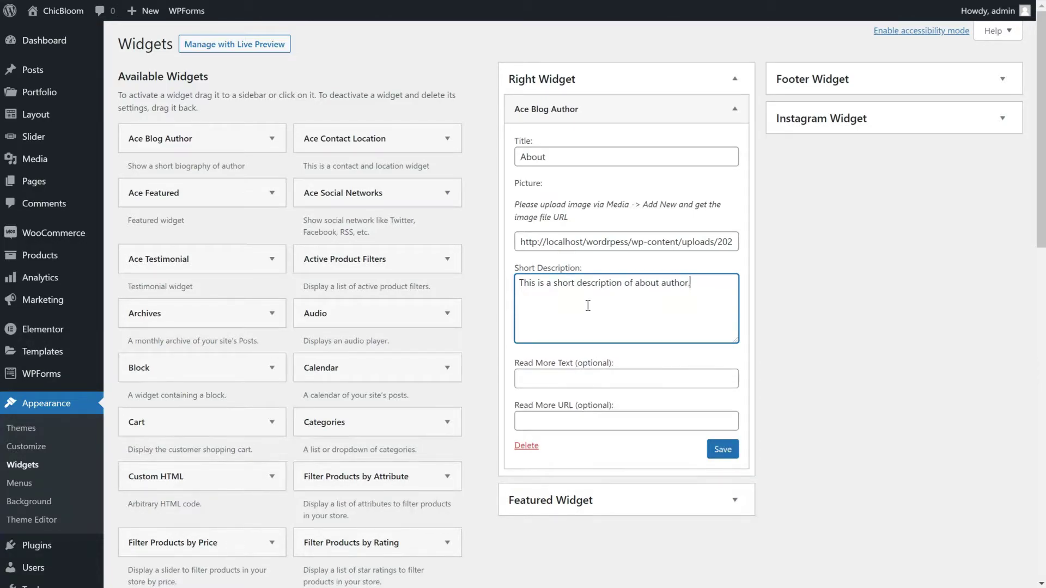
pyautogui.click(601, 378)
pyautogui.write('Read more...')
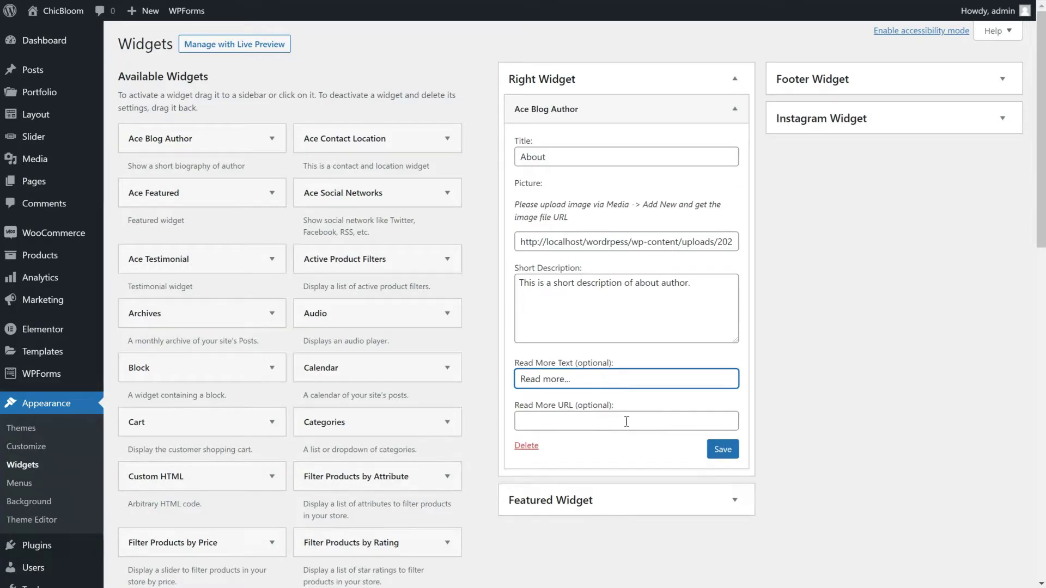
pyautogui.click(626, 421)
pyautogui.write('http:/')
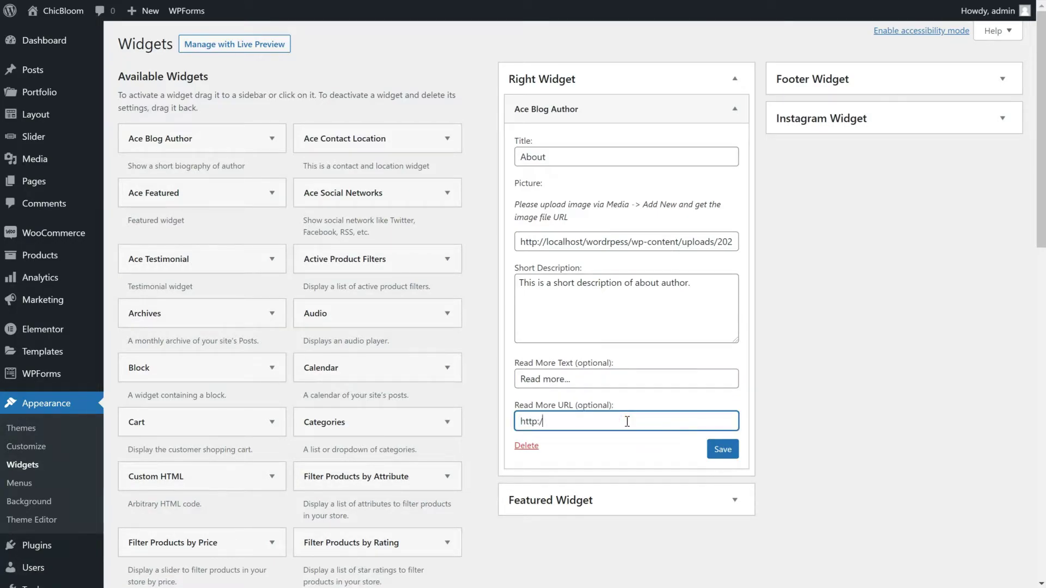
pyautogui.write('/localhost/wordpress/about')
pyautogui.click(723, 449)
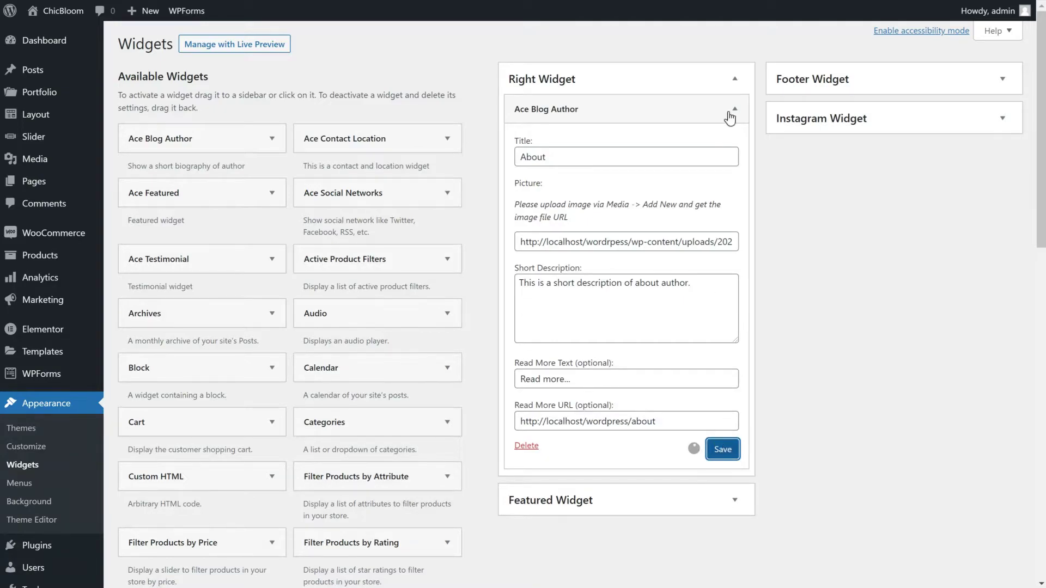
# Add an Ace Social Networks widget with the contact e-mail, facebook.com/bluchic and twitter.com/bluchic links, then collapse it
pyautogui.moveTo(540, 130); pyautogui.dragTo(591, 132)
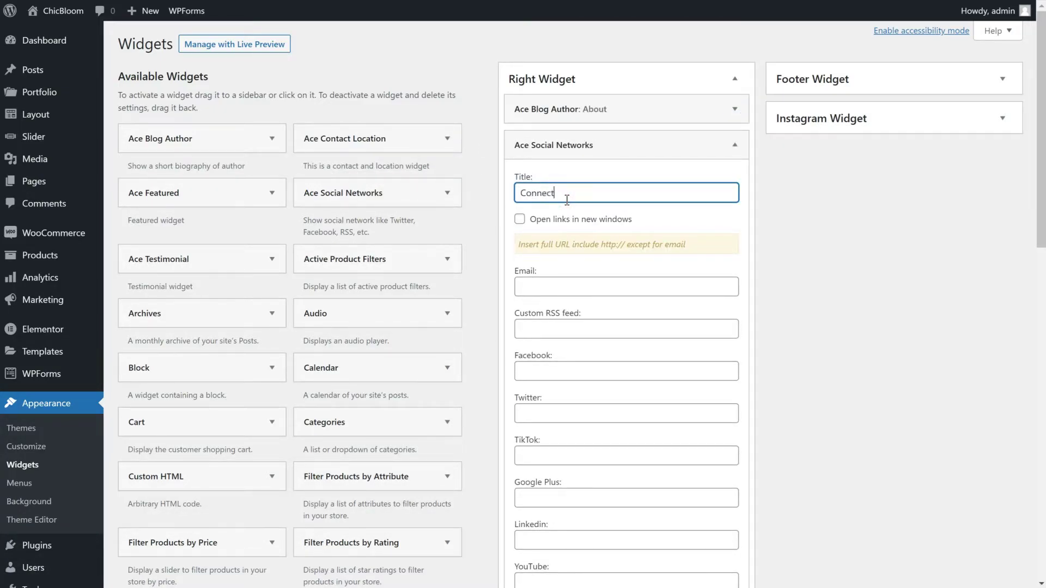
pyautogui.click(559, 289)
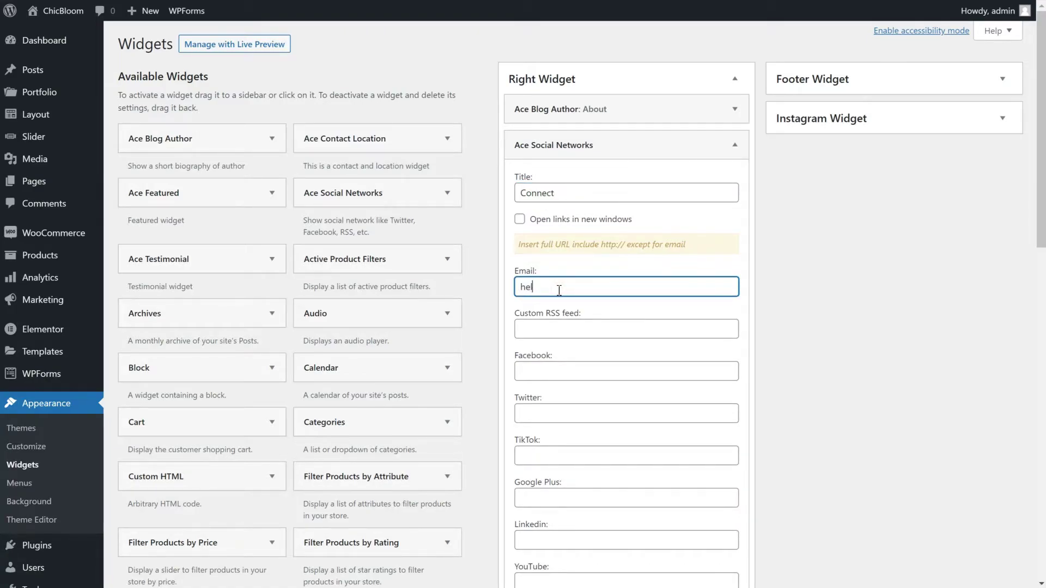
pyautogui.press('Tab')
pyautogui.press('Tab')
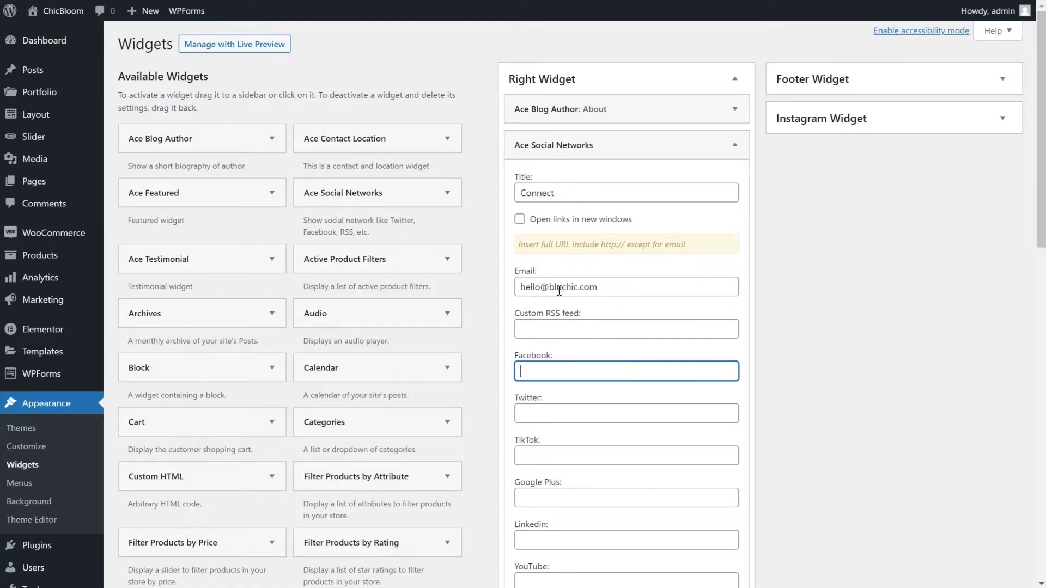
pyautogui.write('https://facebook.com/bluchic')
pyautogui.press('Tab')
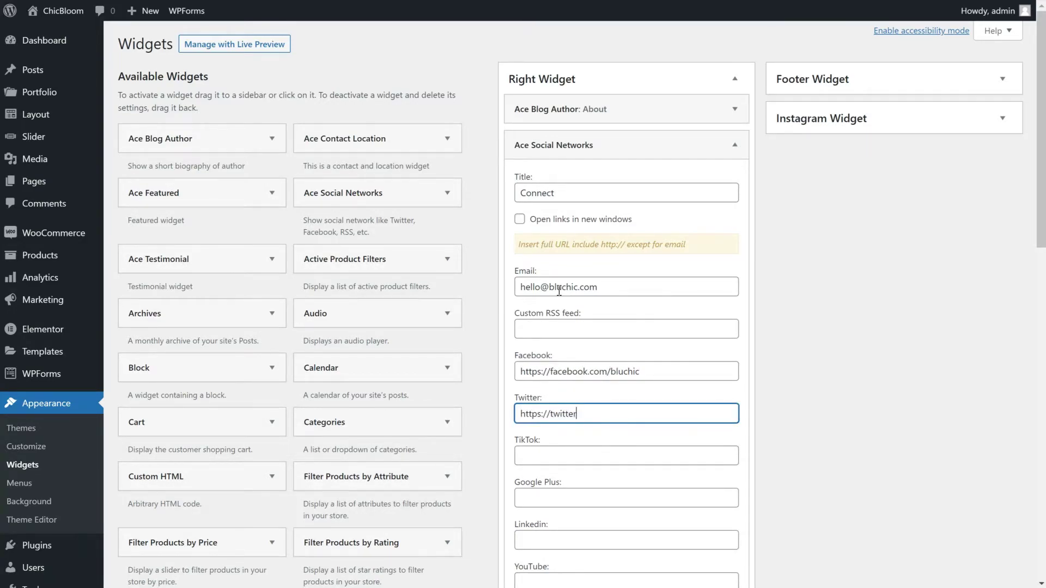
pyautogui.write('https://twitter.com/bluchic')
pyautogui.scroll(-8, 633, 331)
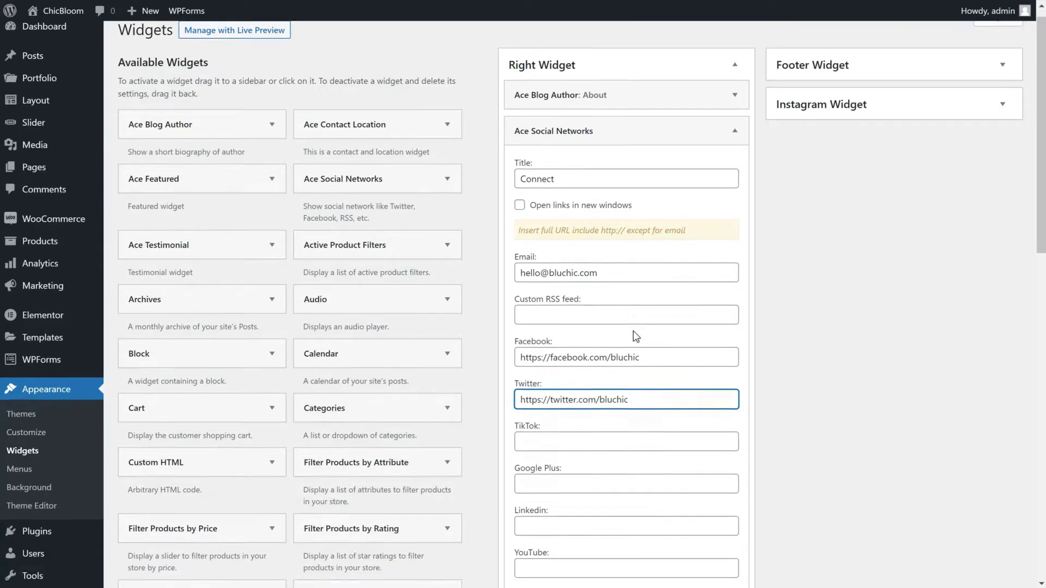
pyautogui.scroll(8, 723, 428)
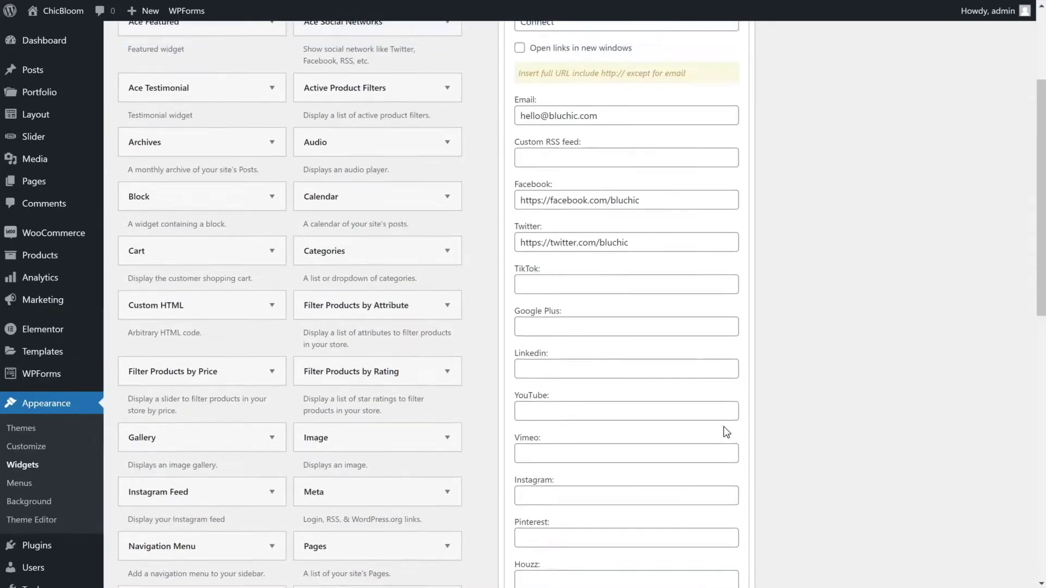
pyautogui.click(735, 145)
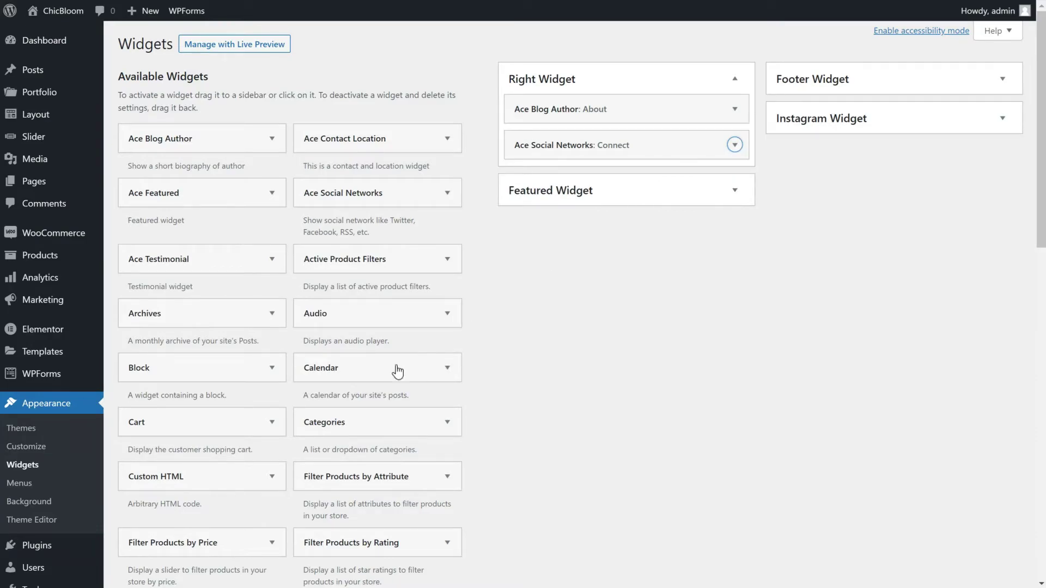
# Add the Categories widget to the Right Widget sidebar below Connect and save it
pyautogui.moveTo(373, 434); pyautogui.dragTo(572, 207)
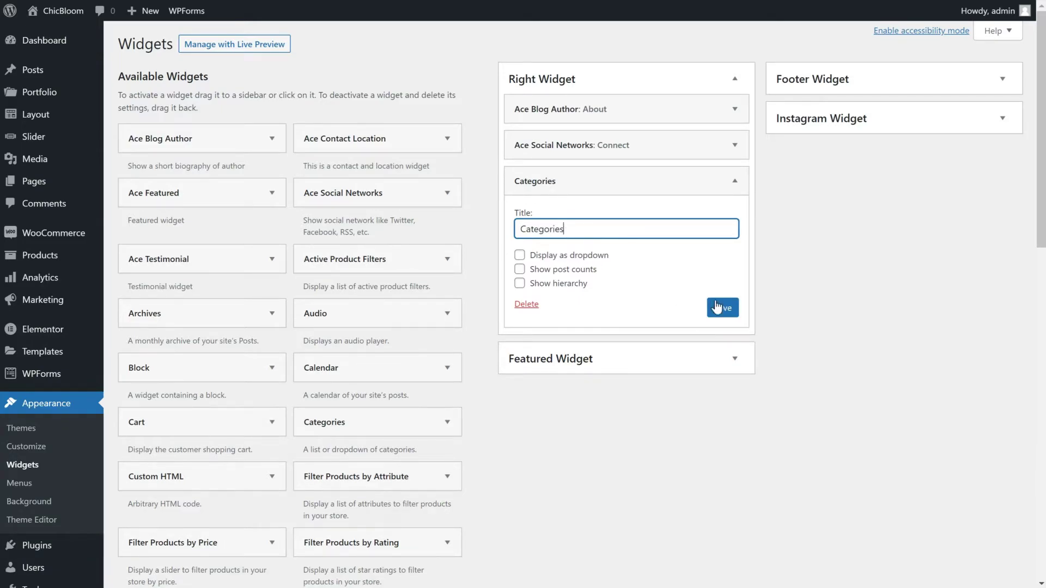
pyautogui.click(734, 181)
pyautogui.scroll(-8, 362, 443)
# Add an Image widget to Right Widget showing the Free Masterclass graphic at Full Size, and save
pyautogui.click(448, 167)
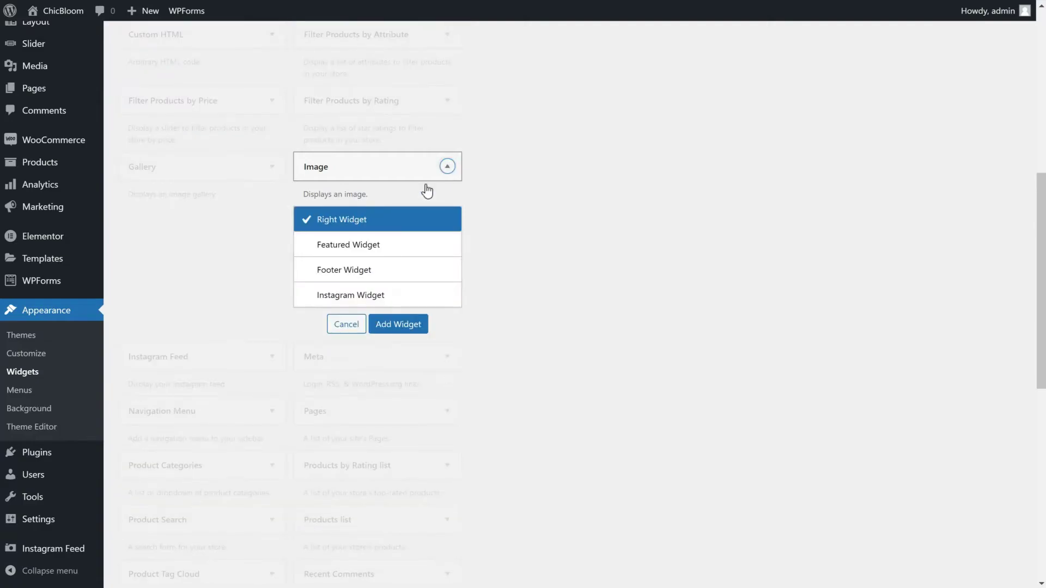
pyautogui.click(394, 324)
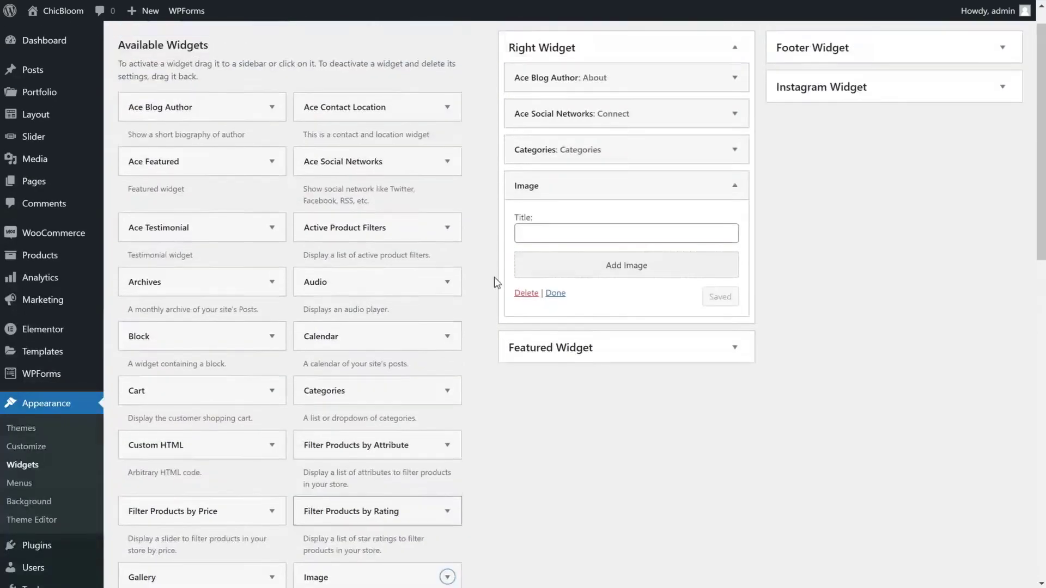
pyautogui.click(604, 278)
pyautogui.click(262, 63)
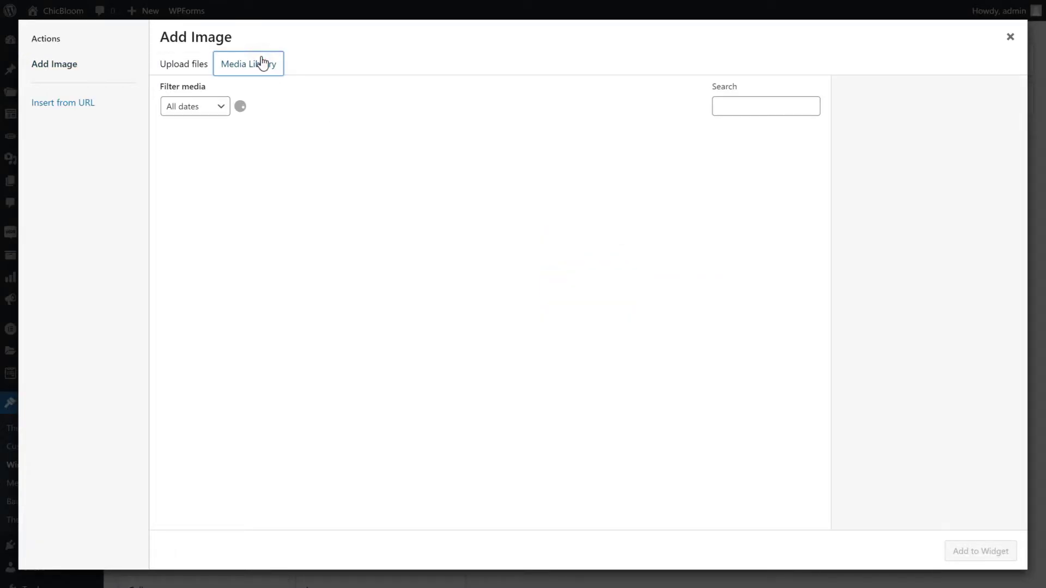
pyautogui.click(484, 171)
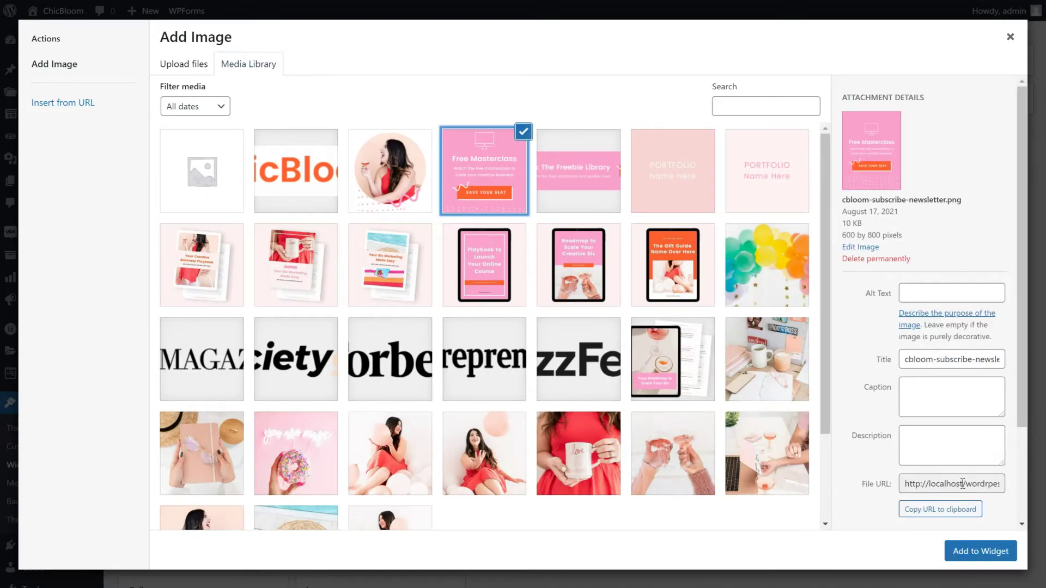
pyautogui.scroll(-3, 958, 490)
pyautogui.click(955, 499)
pyautogui.click(949, 539)
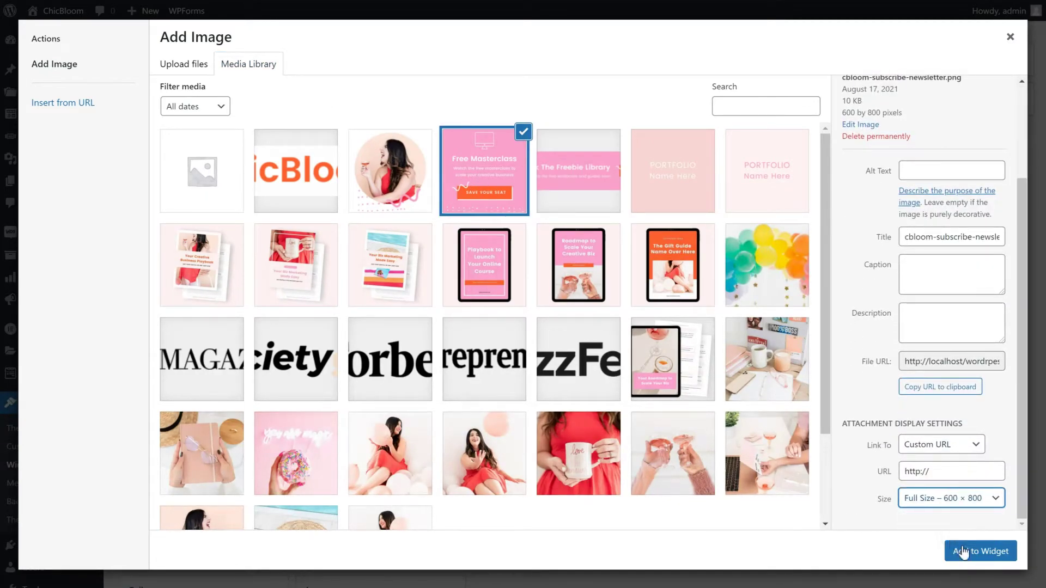
pyautogui.click(963, 551)
pyautogui.scroll(-2, 773, 526)
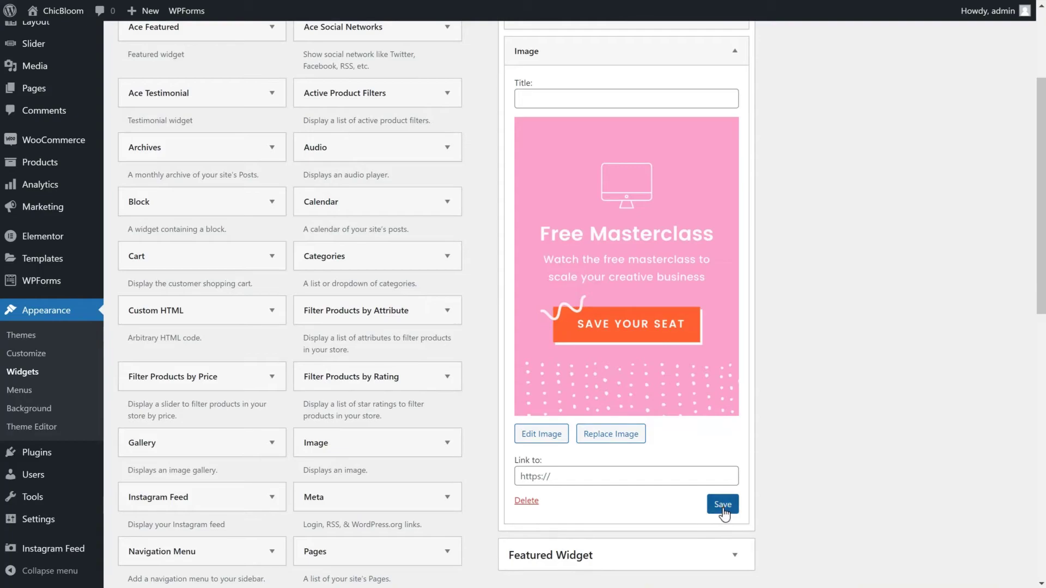
pyautogui.click(735, 51)
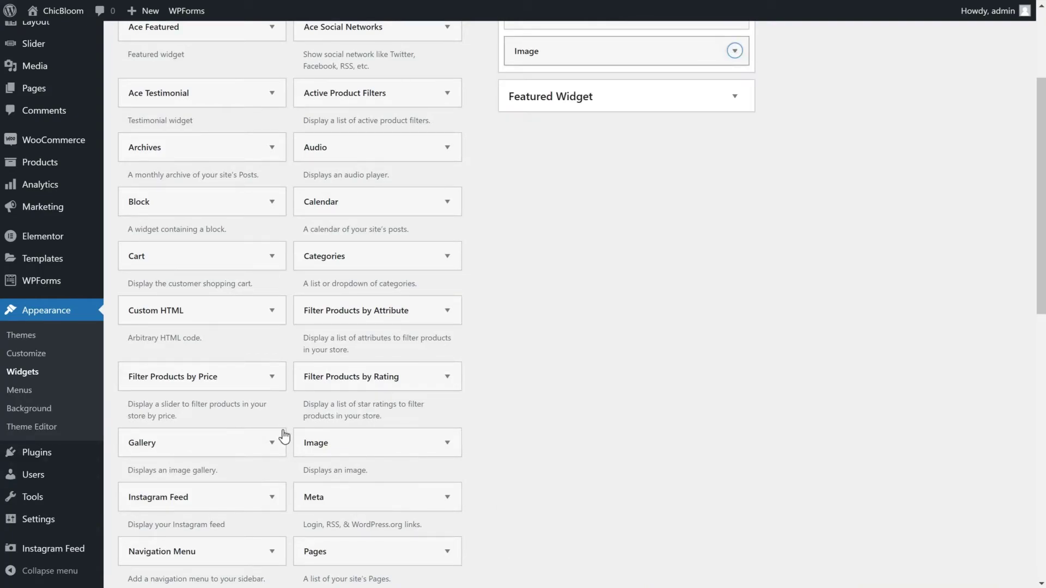
# Add a Search widget to the Right Widget sidebar and close its settings
pyautogui.scroll(-3, 283, 436)
pyautogui.scroll(-6, 283, 436)
pyautogui.click(270, 330)
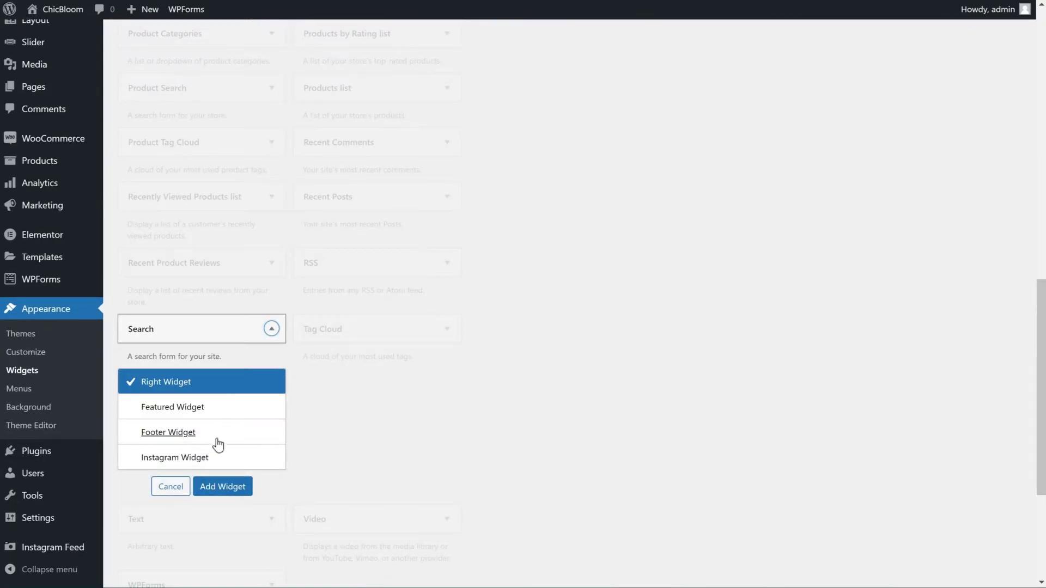
pyautogui.click(223, 487)
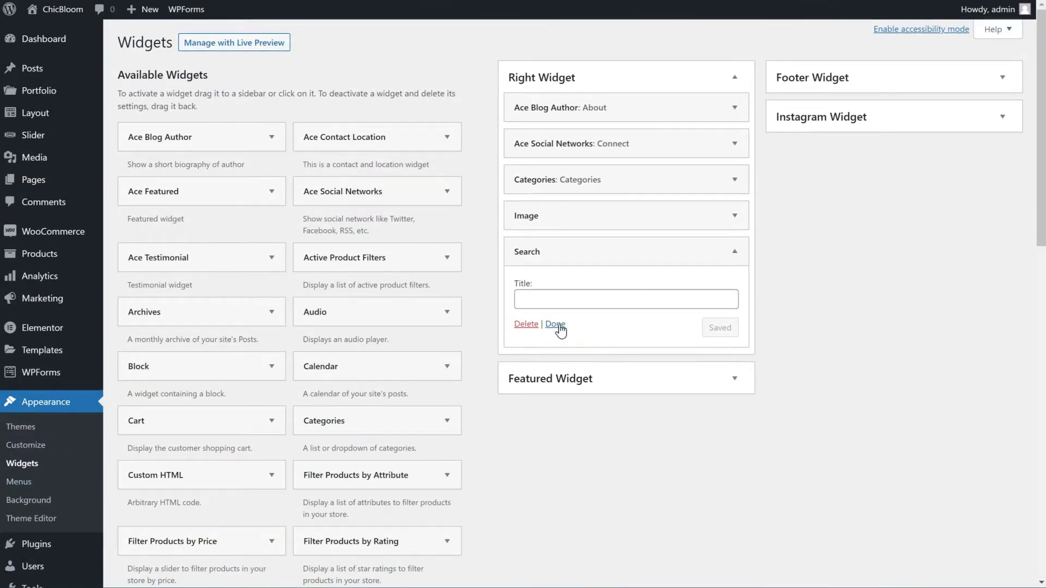
pyautogui.click(555, 325)
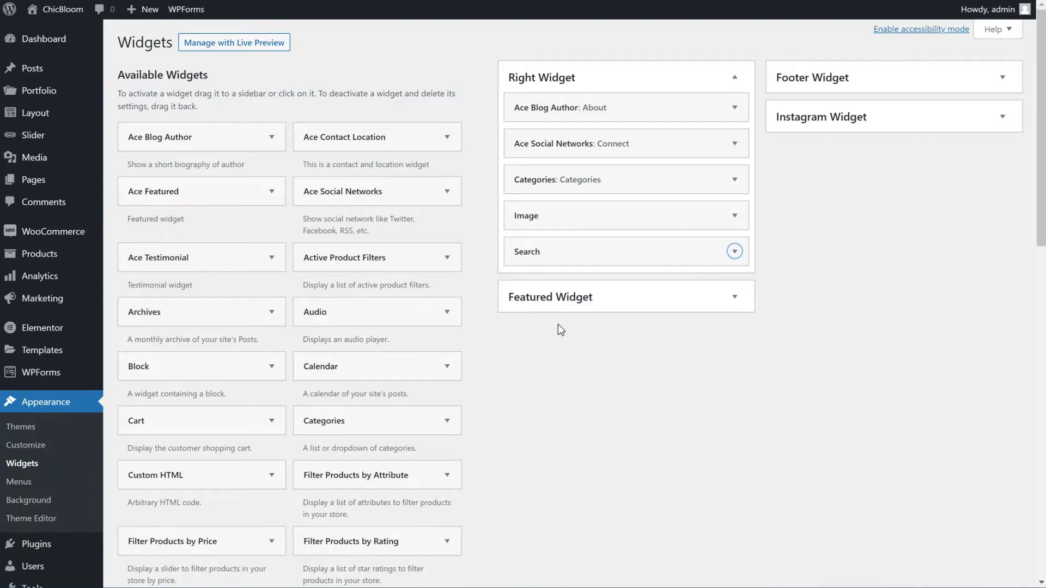
# Review the About and Connect sidebar on the live BLOG page, then launch the Customizer
pyautogui.click(72, 13)
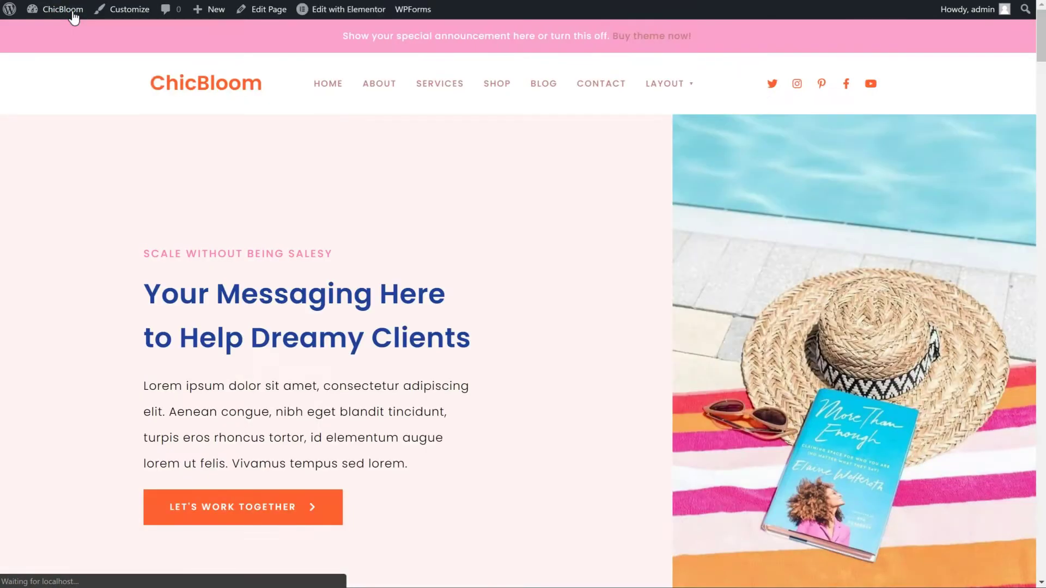
pyautogui.click(546, 85)
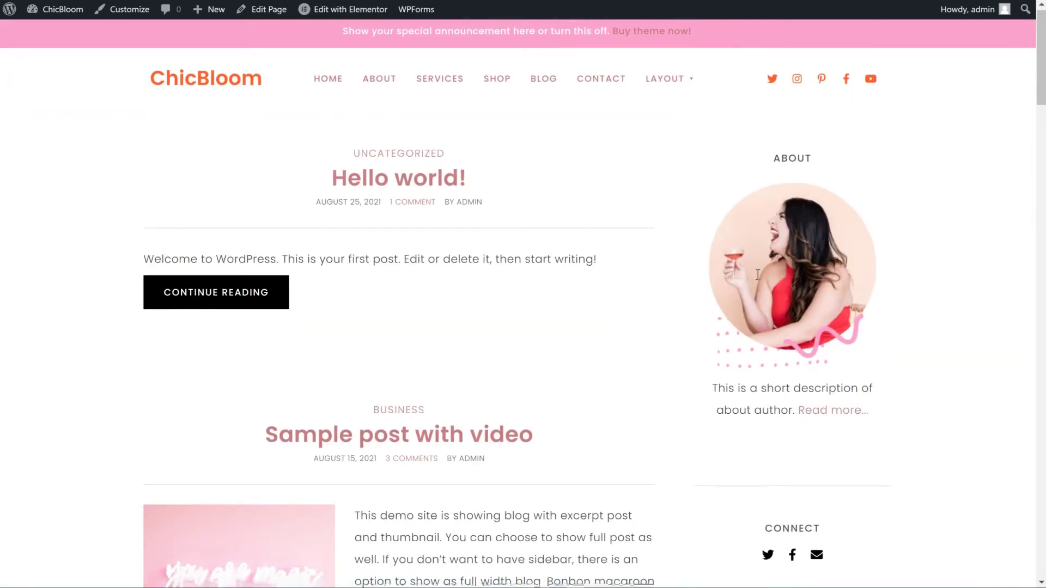
pyautogui.scroll(-15, 773, 305)
pyautogui.scroll(12, 775, 382)
pyautogui.scroll(3, 777, 376)
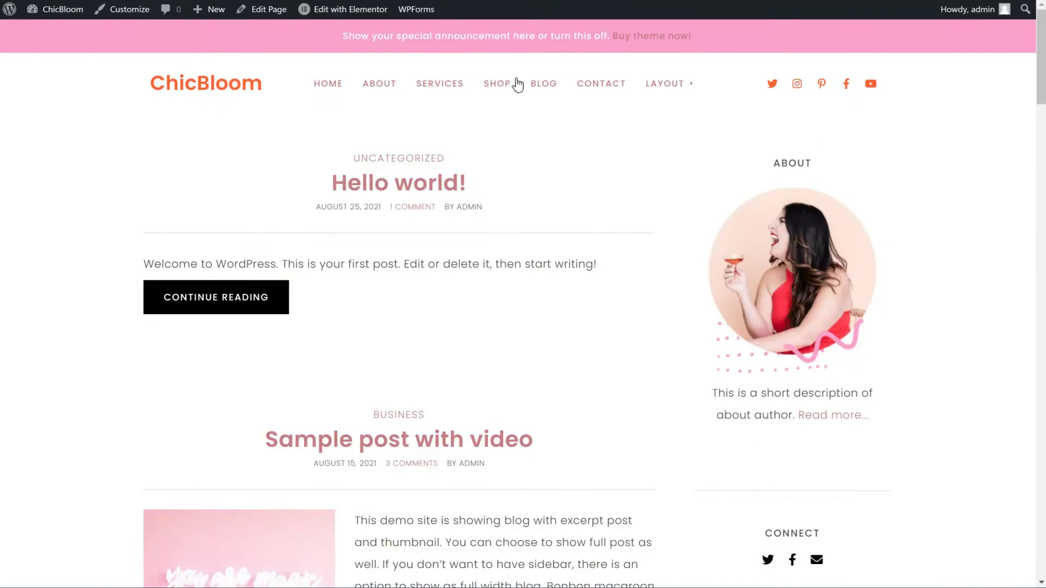
pyautogui.click(119, 15)
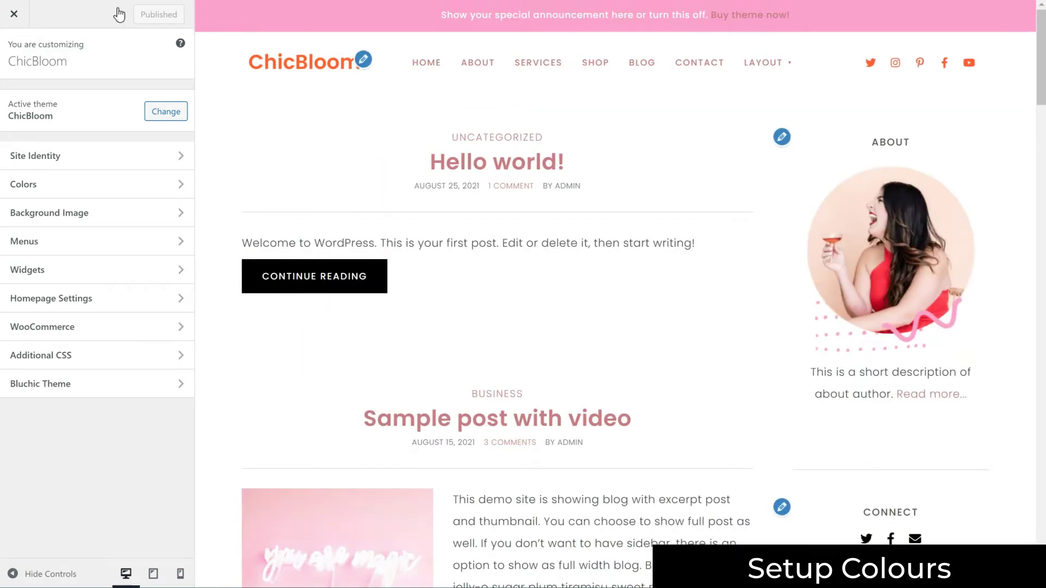
# Set Menu link color to black in the Bluchic Theme Colors settings
pyautogui.click(108, 384)
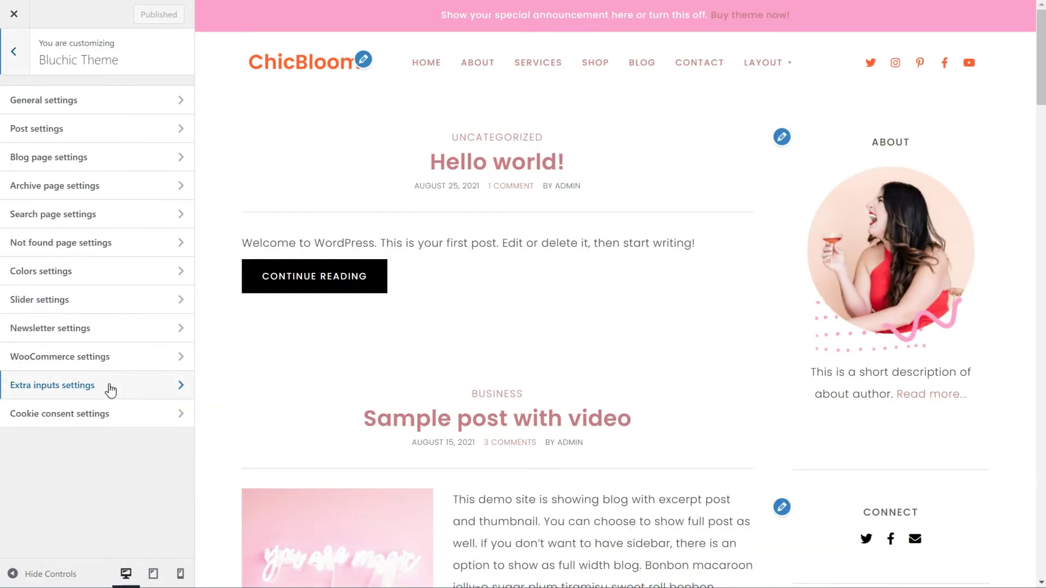
pyautogui.click(104, 281)
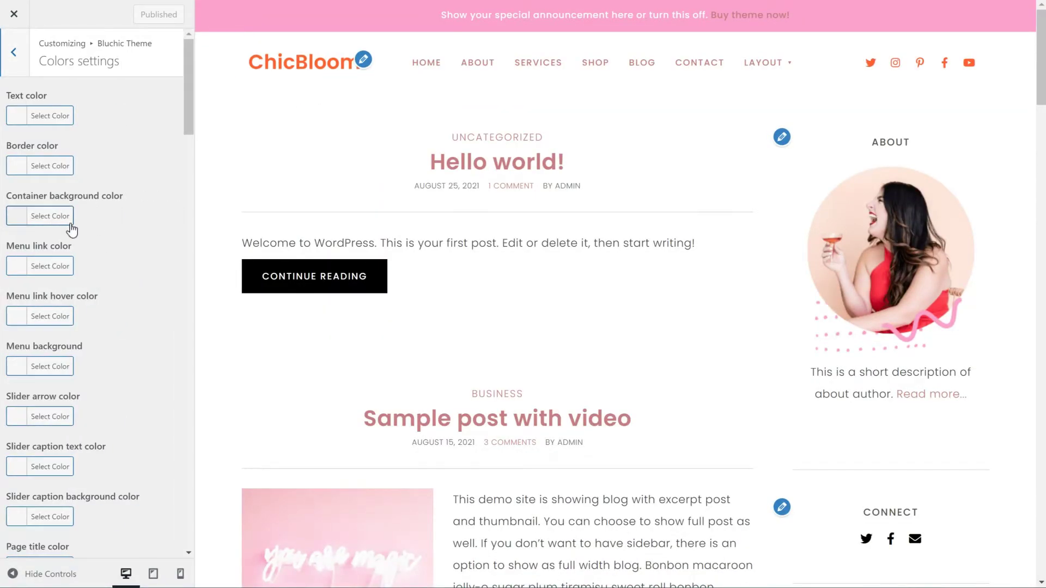
pyautogui.scroll(-3, 74, 228)
pyautogui.click(60, 136)
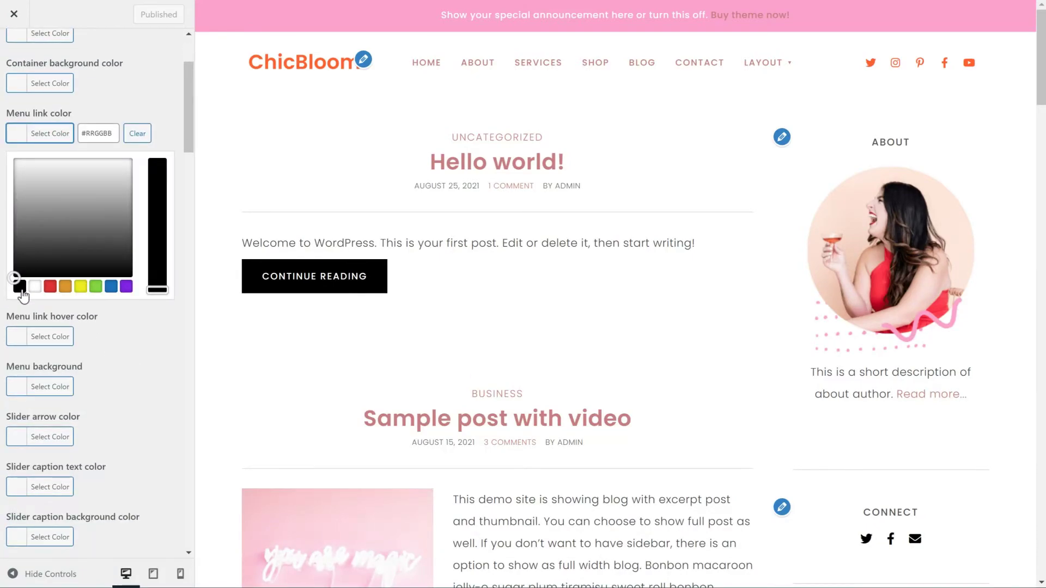
pyautogui.click(21, 288)
pyautogui.click(47, 135)
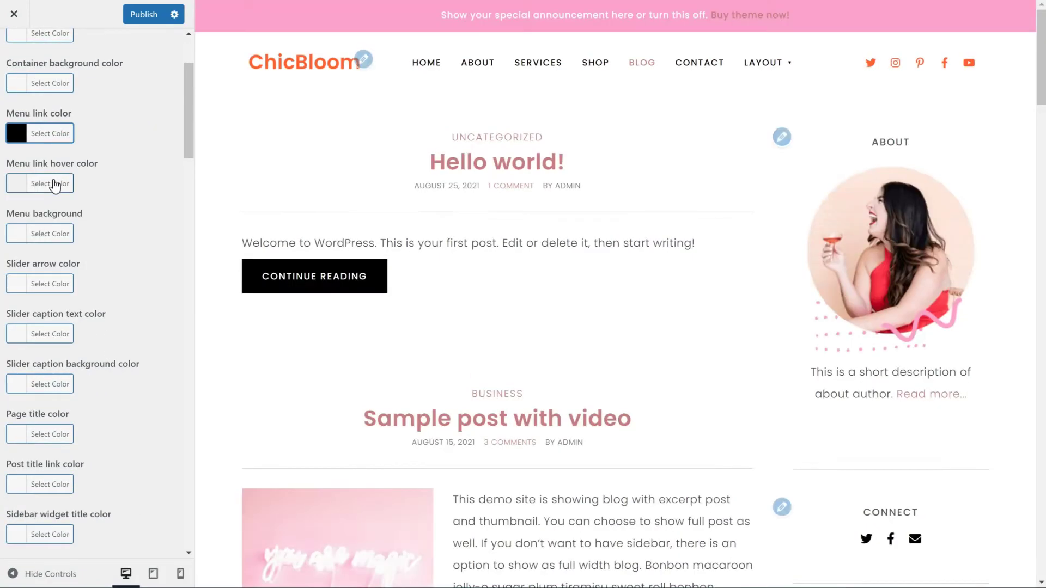
pyautogui.click(52, 182)
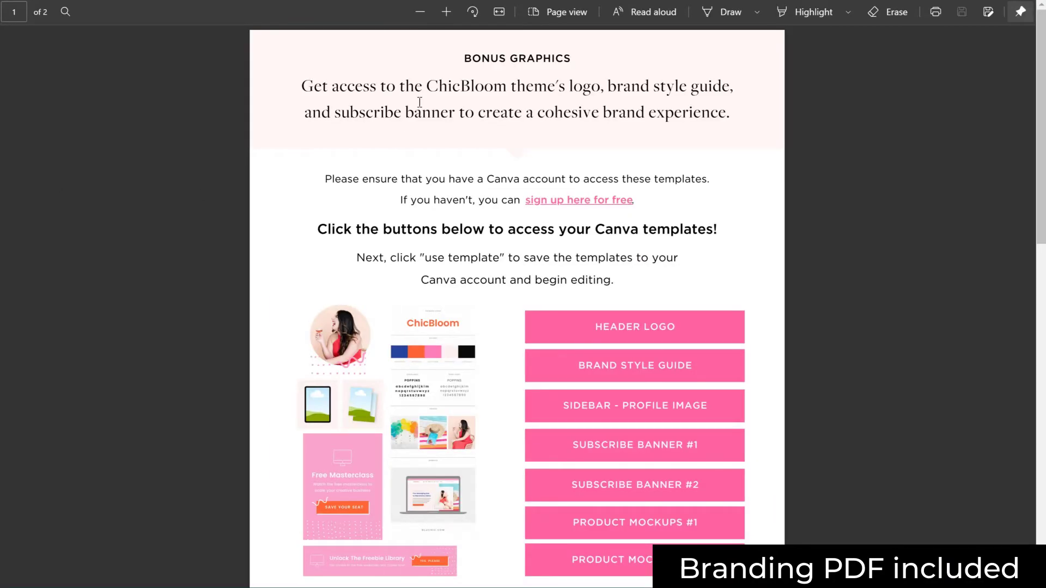
# Copy #FF6030 from page 2 of the brand PDF for the menu link hover colour
pyautogui.scroll(-8, 490, 324)
pyautogui.scroll(-5, 492, 324)
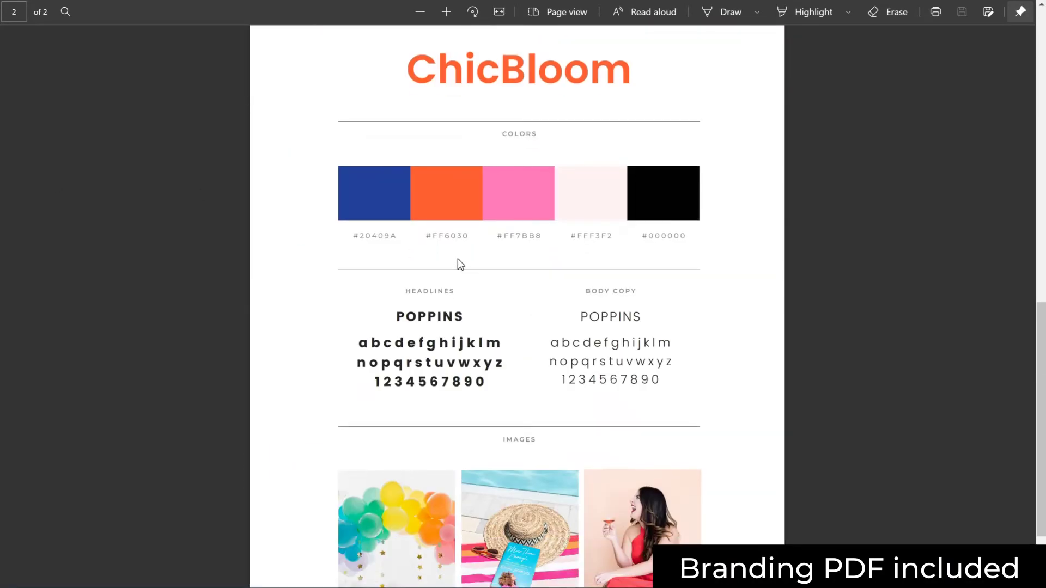
pyautogui.rightClick(468, 236)
pyautogui.click(499, 297)
pyautogui.hotkey('alt', 'Tab')
pyautogui.click(101, 182)
# Make post title links black and set the link colour to orange #FF6030
pyautogui.click(44, 184)
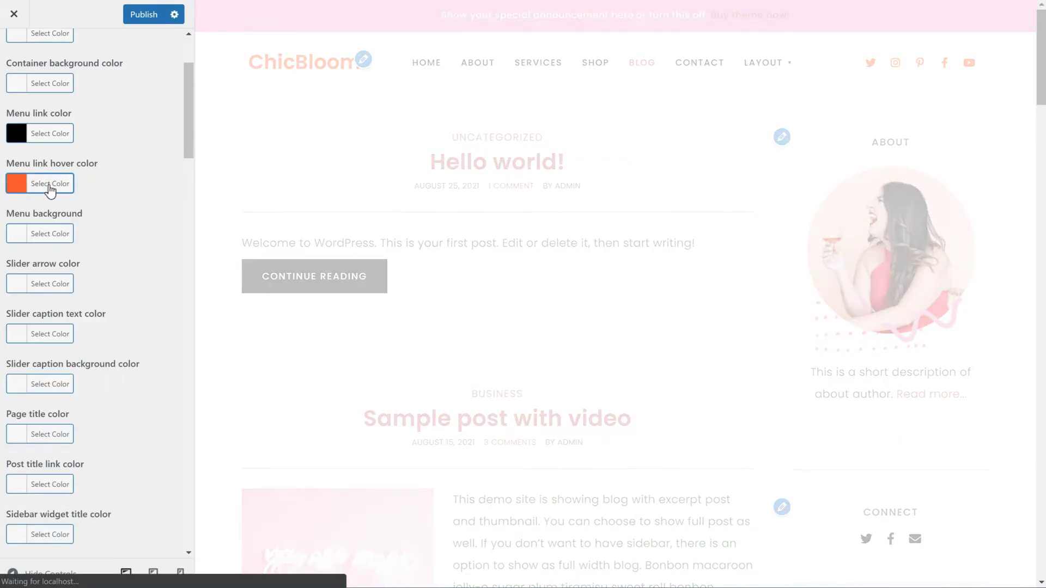
pyautogui.scroll(-6, 94, 227)
pyautogui.click(50, 218)
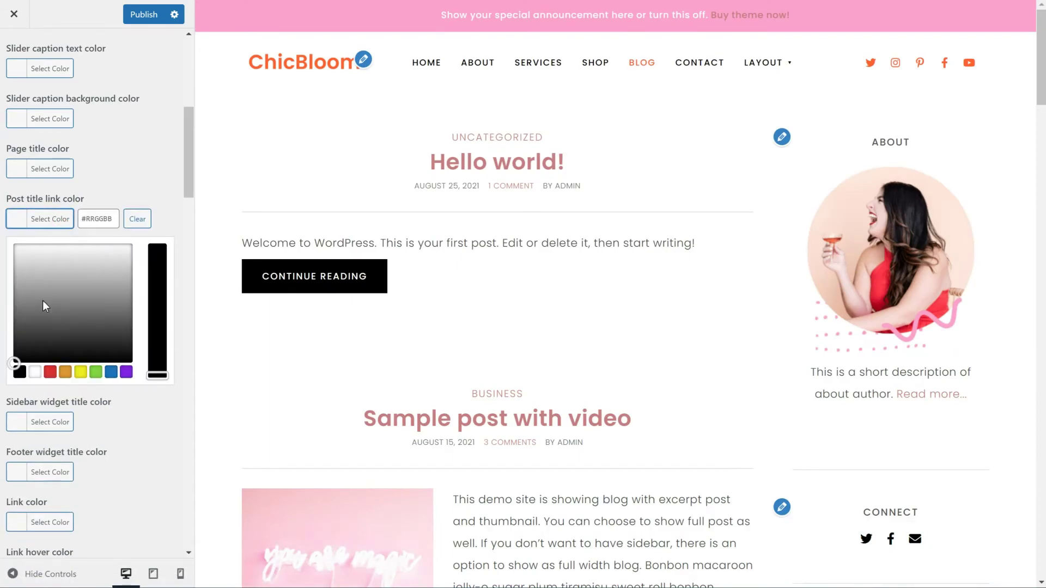
pyautogui.click(51, 219)
pyautogui.scroll(-3, 71, 240)
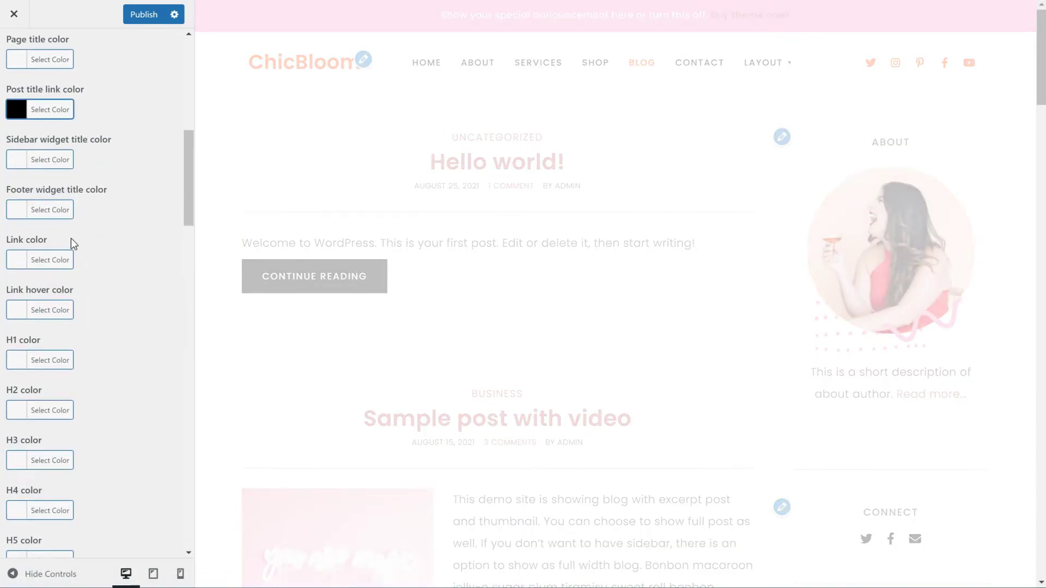
pyautogui.click(52, 238)
pyautogui.hotkey('ctrl', 'v')
pyautogui.click(49, 236)
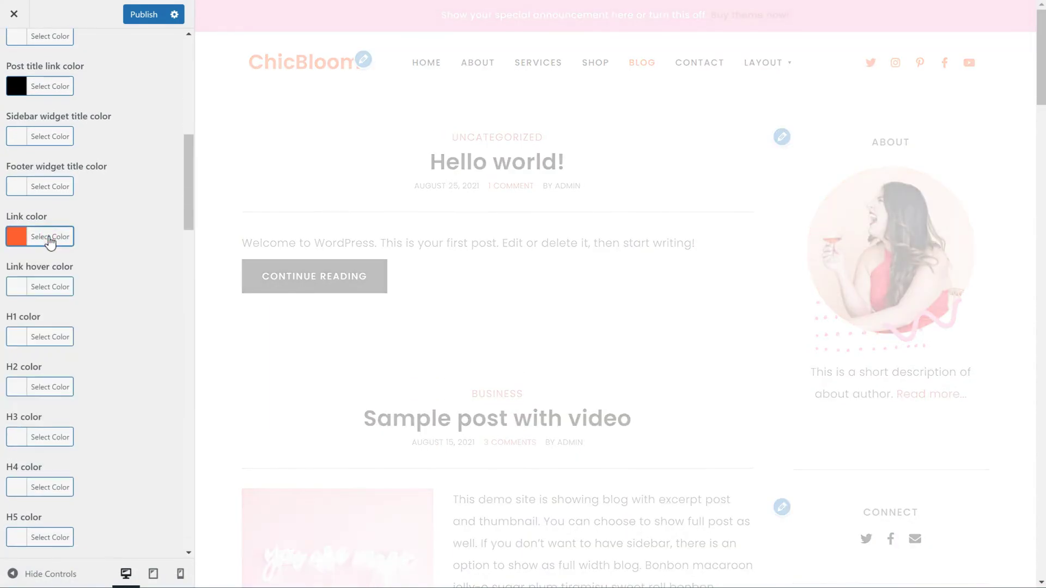
# Give buttons an orange #FF6030 background and border, leaving the button text colour as is
pyautogui.scroll(-5, 97, 275)
pyautogui.scroll(-5, 99, 276)
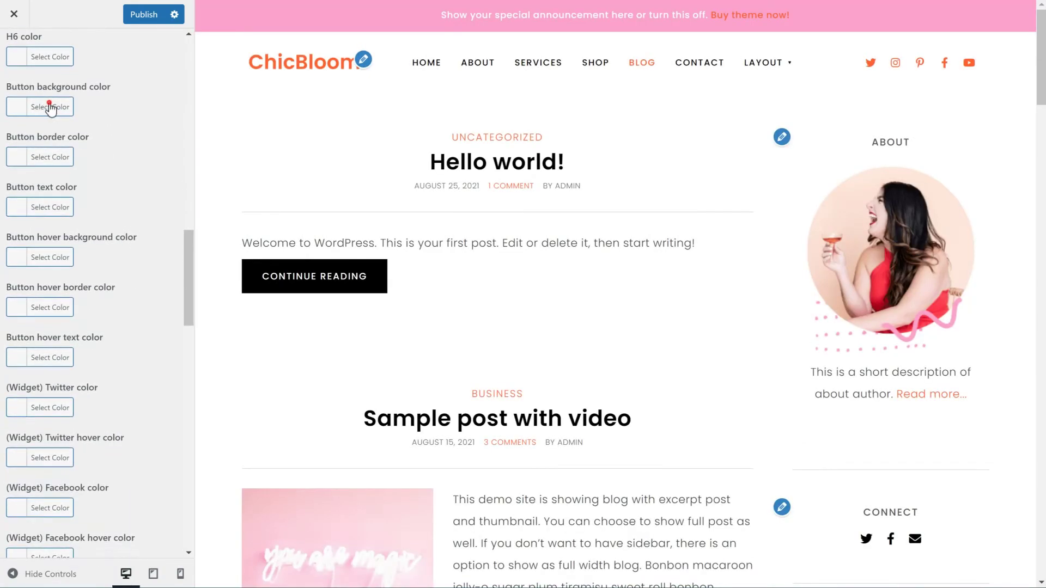
pyautogui.click(51, 108)
pyautogui.hotkey('ctrl', 'v')
pyautogui.click(50, 309)
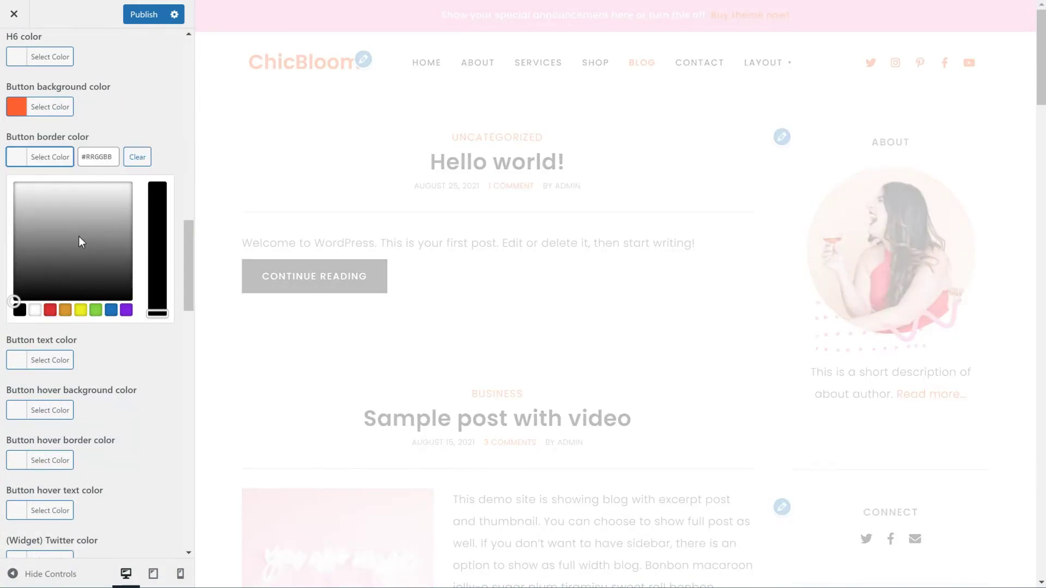
pyautogui.hotkey('ctrl', 'v')
pyautogui.click(52, 357)
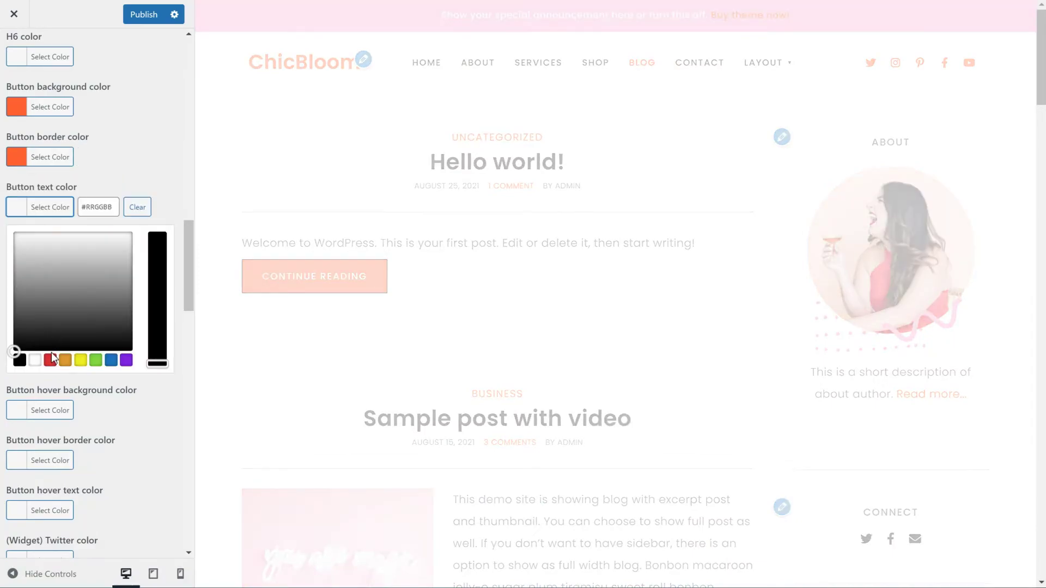
pyautogui.click(48, 207)
# Copy pink #FF7BB8 from the brand PDF and apply it as the button hover background
pyautogui.click(48, 257)
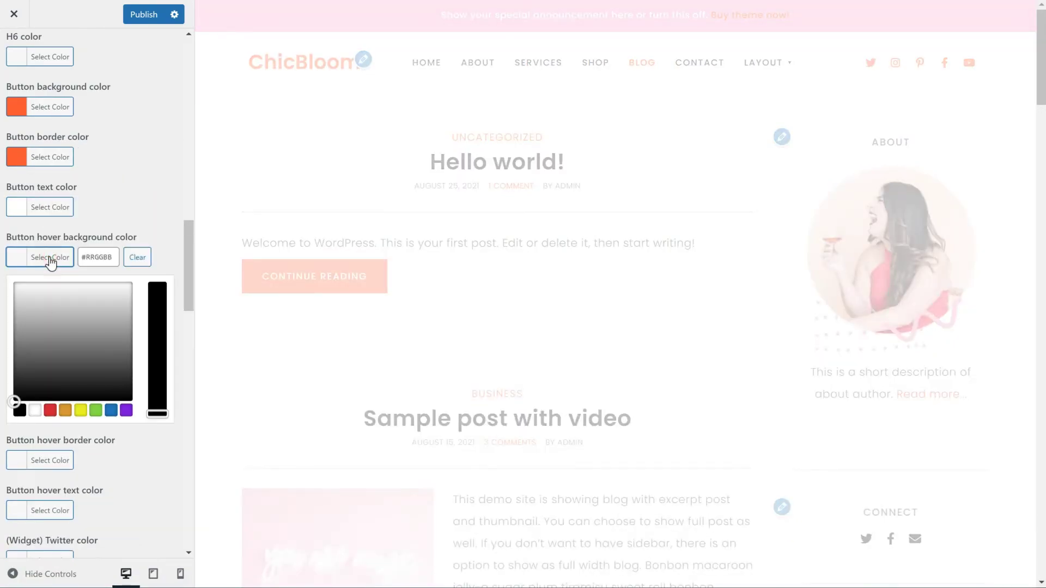
pyautogui.hotkey('alt', 'Tab')
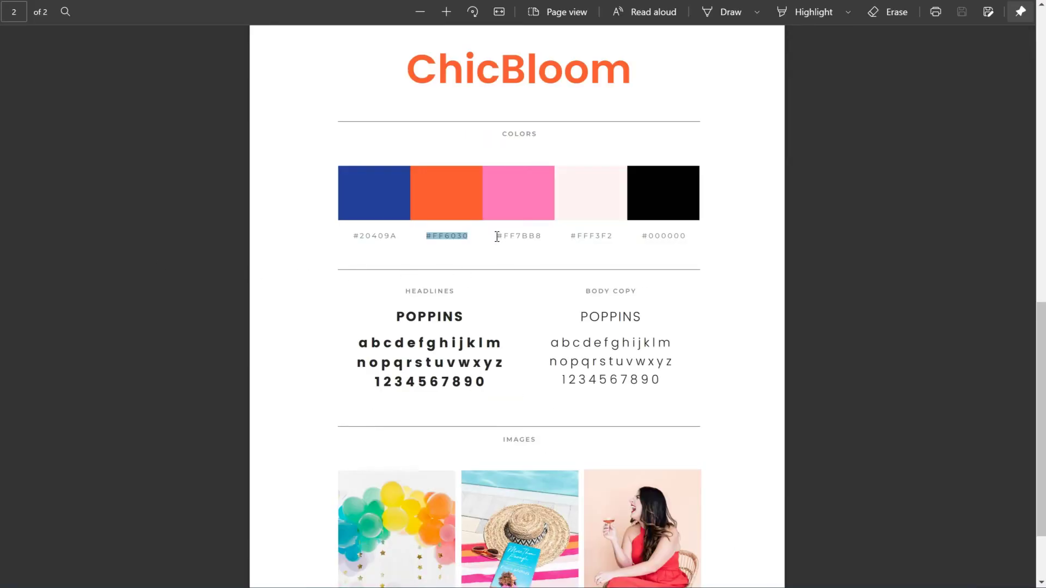
pyautogui.rightClick(539, 237)
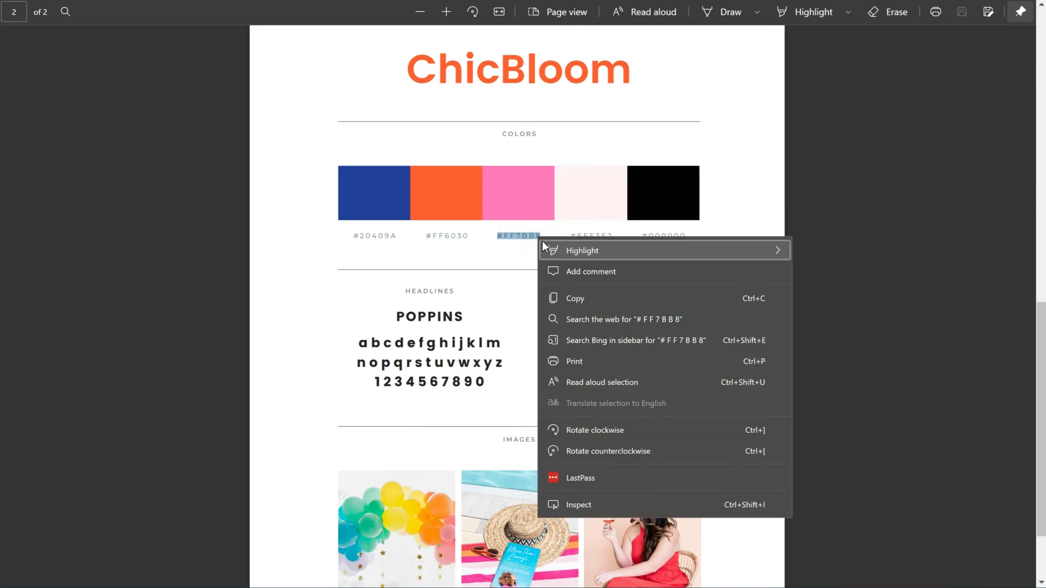
pyautogui.click(570, 299)
pyautogui.hotkey('alt', 'Tab')
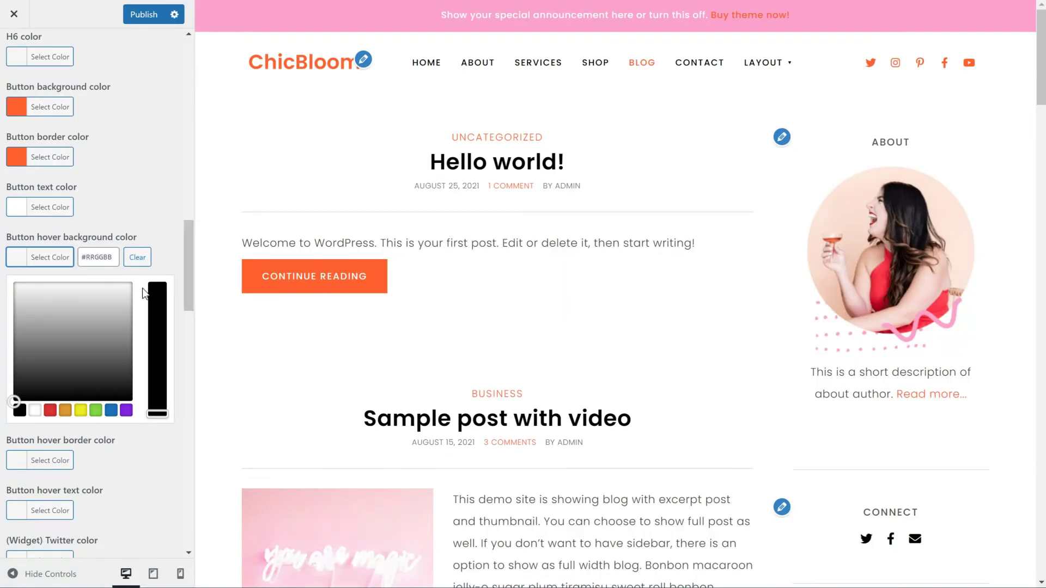
pyautogui.hotkey('ctrl', 'v')
pyautogui.click(65, 258)
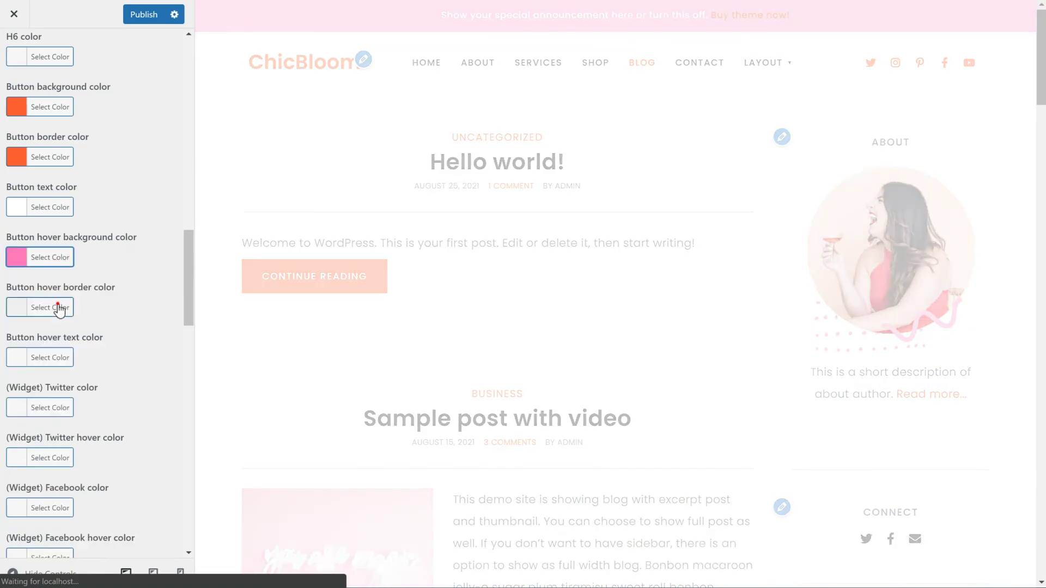
# Set the button hover border to pink #FF7BB8 and the button hover text to white
pyautogui.click(57, 307)
pyautogui.hotkey('ctrl', 'v')
pyautogui.click(24, 308)
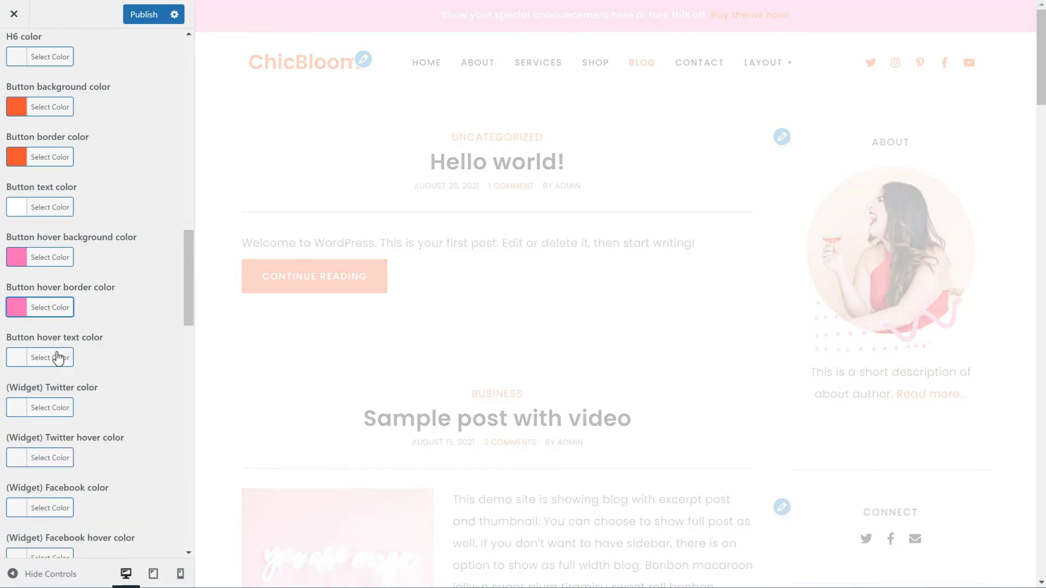
pyautogui.click(51, 357)
pyautogui.click(35, 510)
pyautogui.click(51, 357)
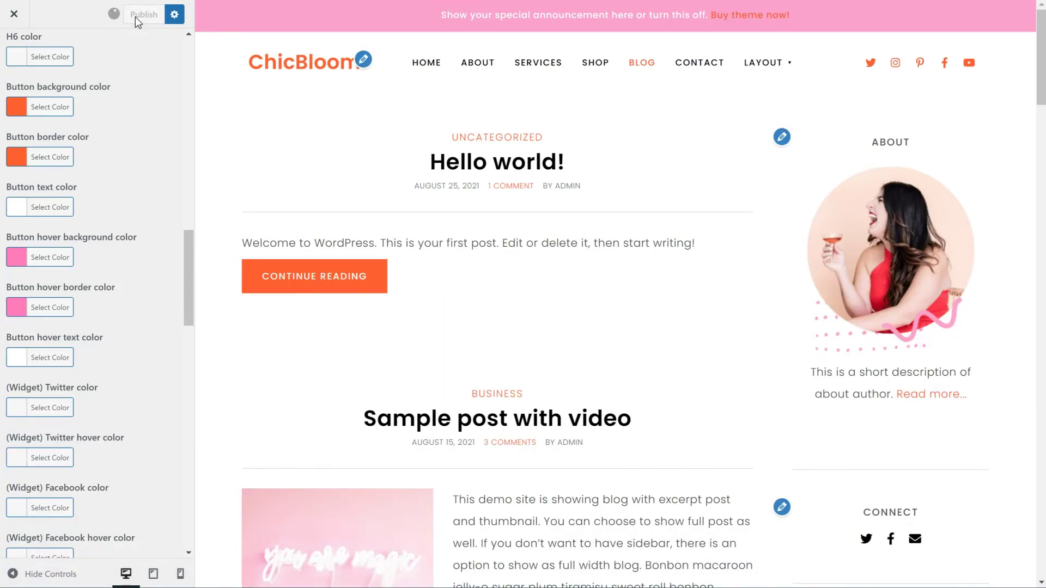
# Exit the Customizer, go to HOME, and scroll through the live homepage and back up
pyautogui.click(19, 20)
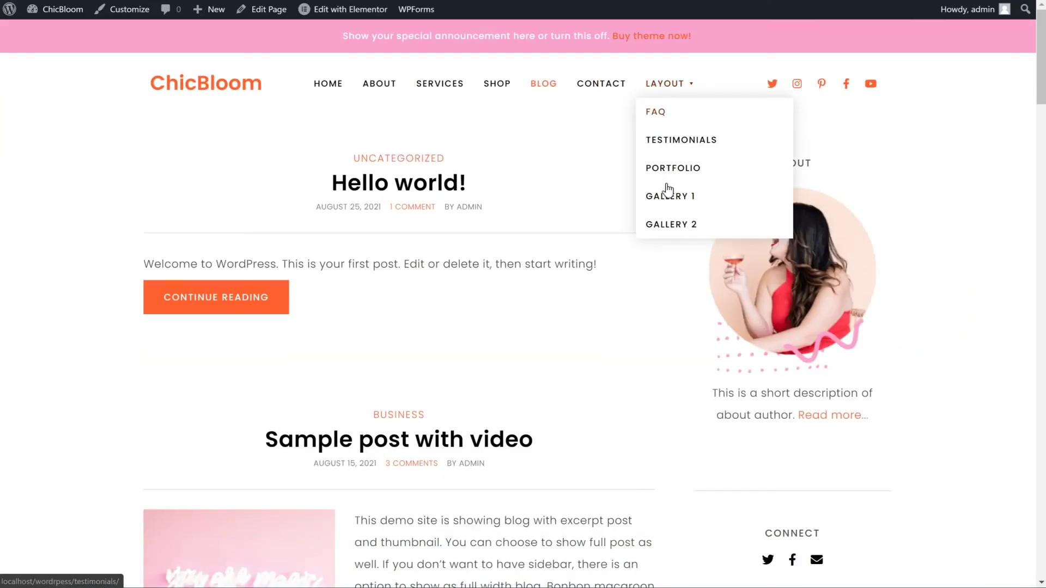
pyautogui.click(327, 85)
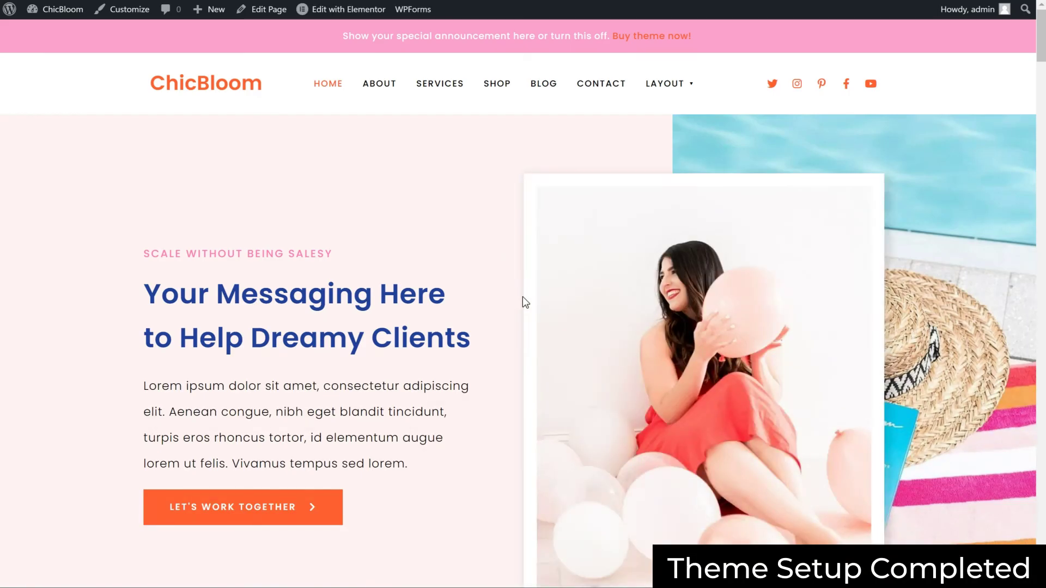
pyautogui.scroll(-12, 522, 296)
pyautogui.scroll(-15, 524, 296)
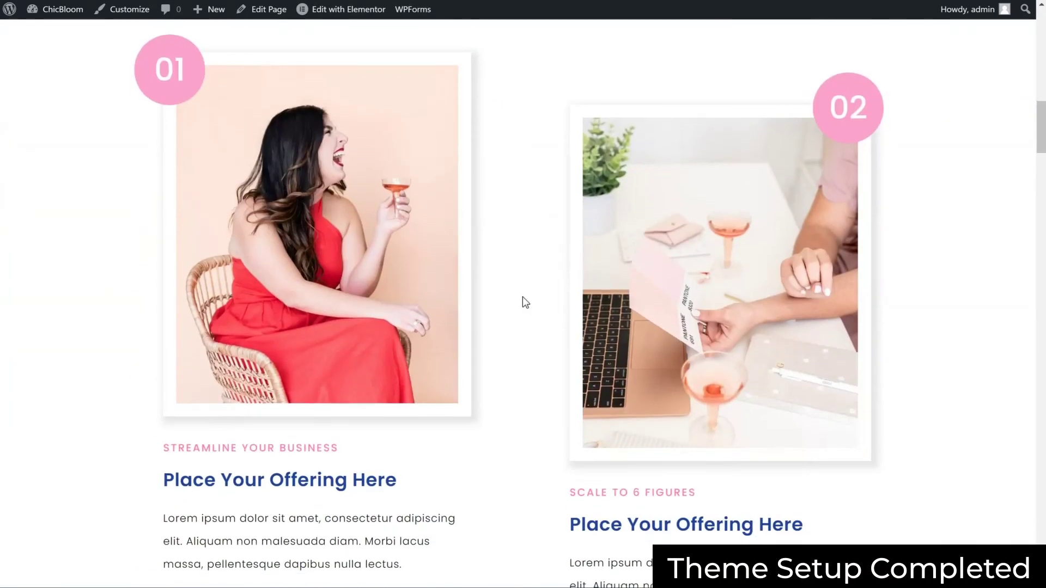
pyautogui.scroll(-15, 522, 297)
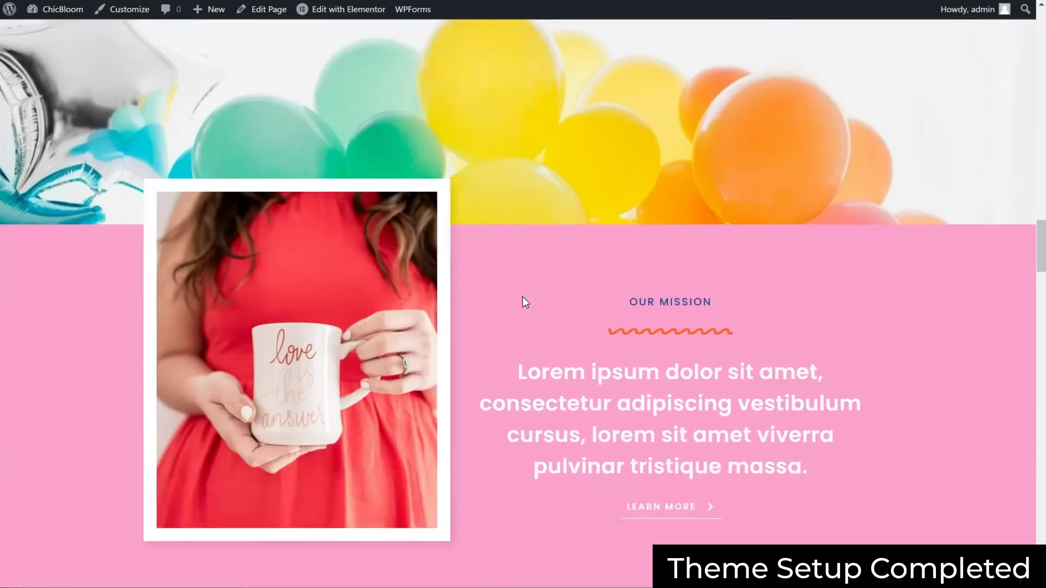
pyautogui.scroll(13, 521, 296)
pyautogui.scroll(20, 522, 296)
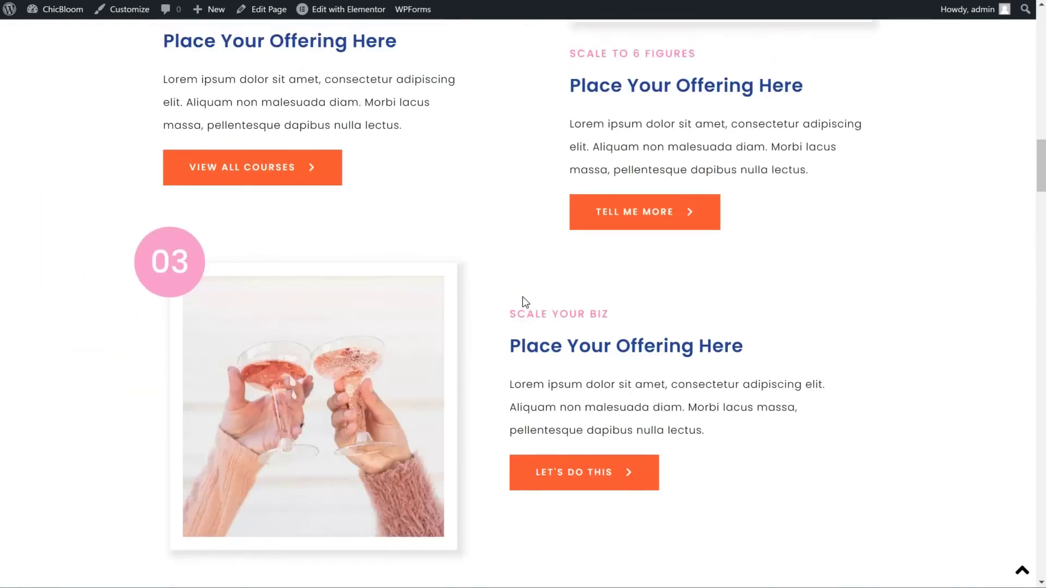
pyautogui.scroll(1, 522, 297)
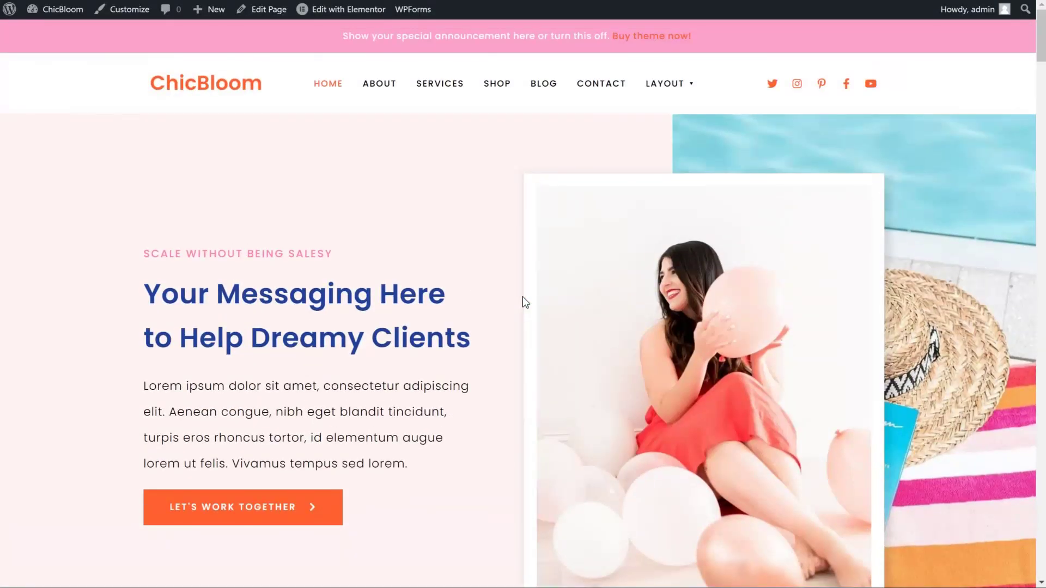